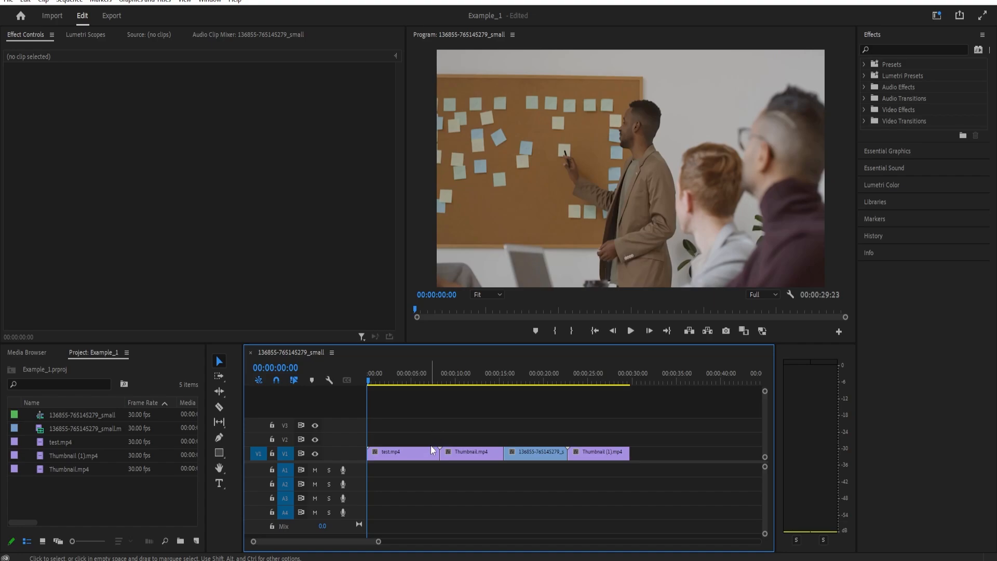
Find the Dip to Black transition and apply it to the cut between test.mp4 and Thumbnail.mp4 on V1
drag(432, 379, 439, 378)
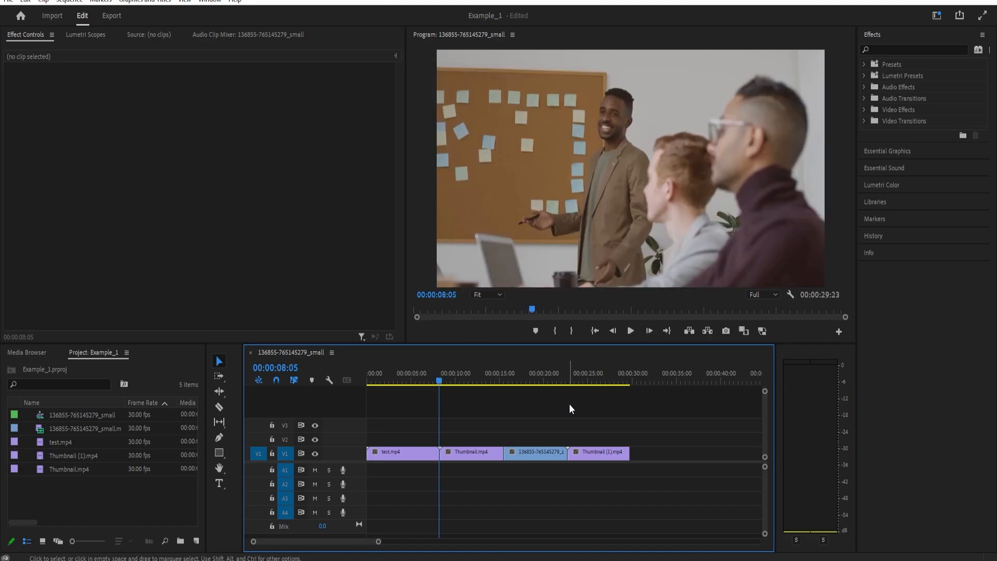
click(876, 49)
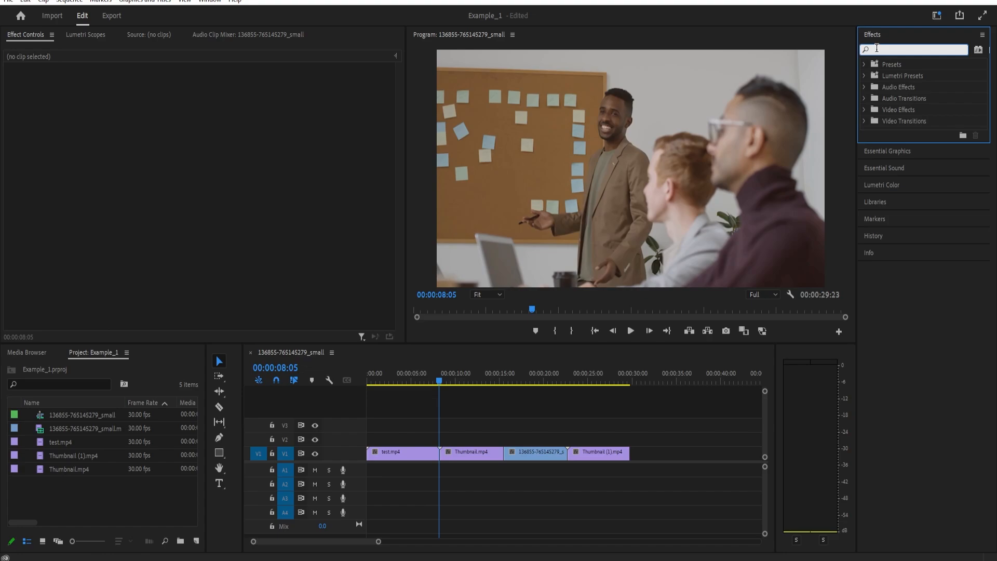
text(dip)
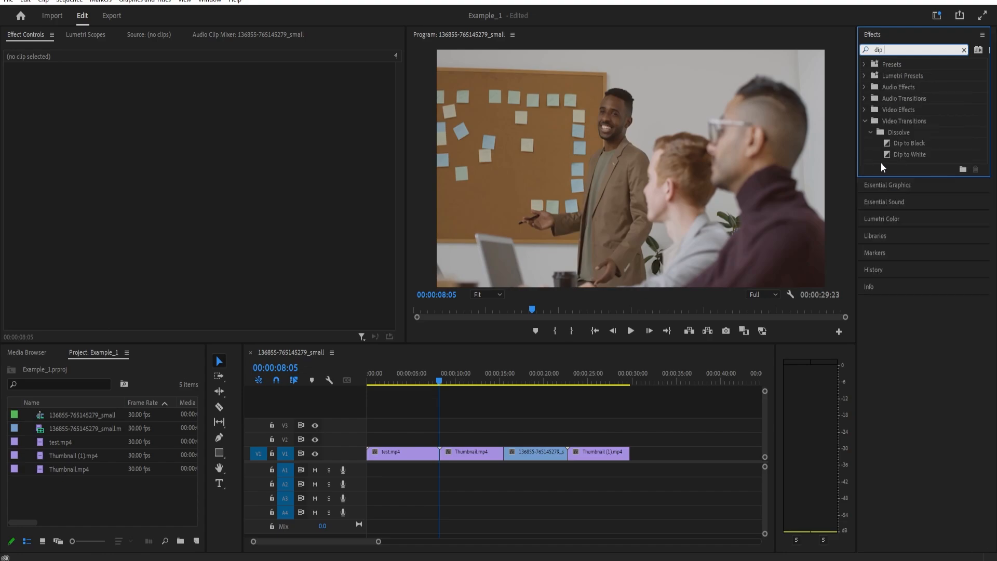
click(906, 145)
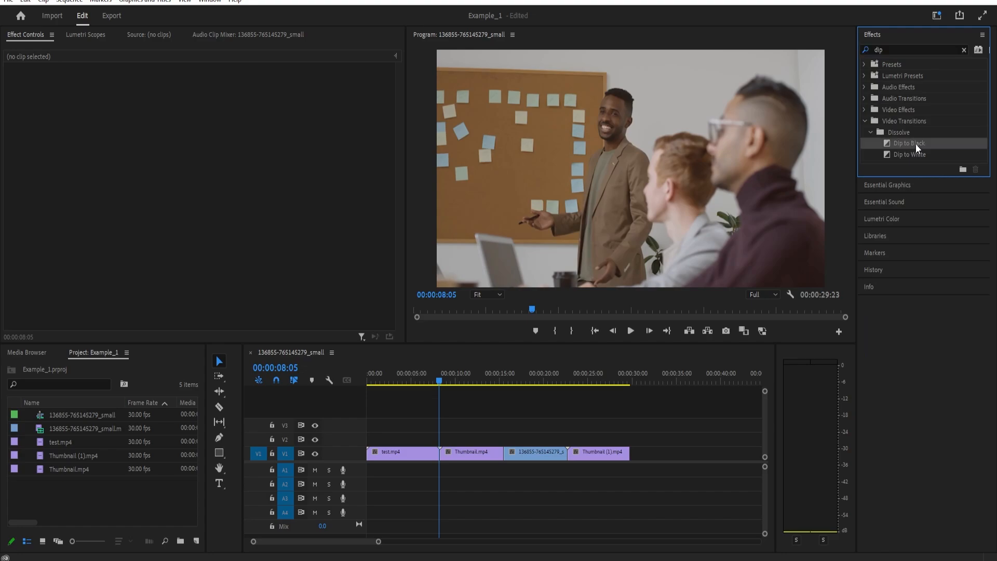
drag(921, 143, 439, 453)
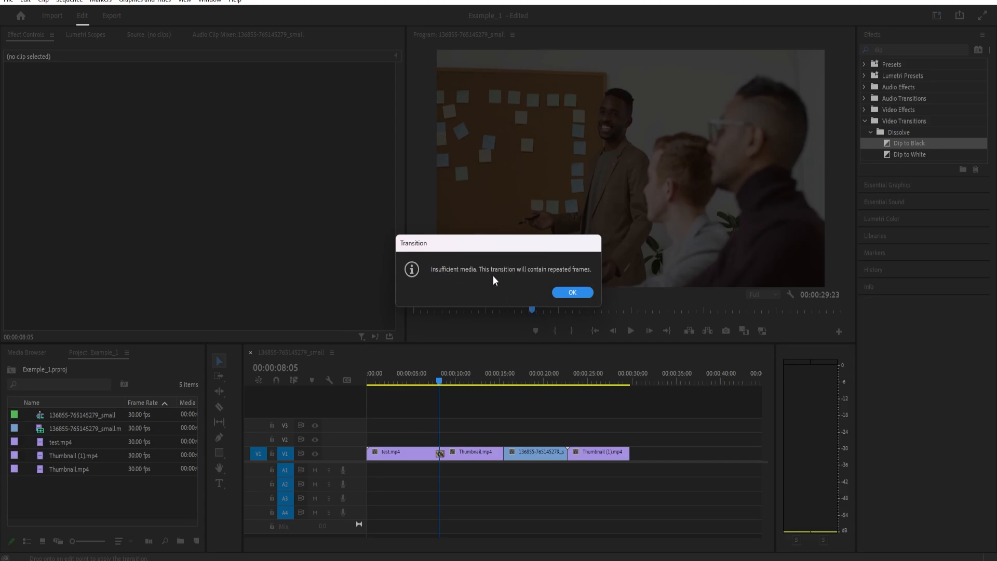
click(569, 293)
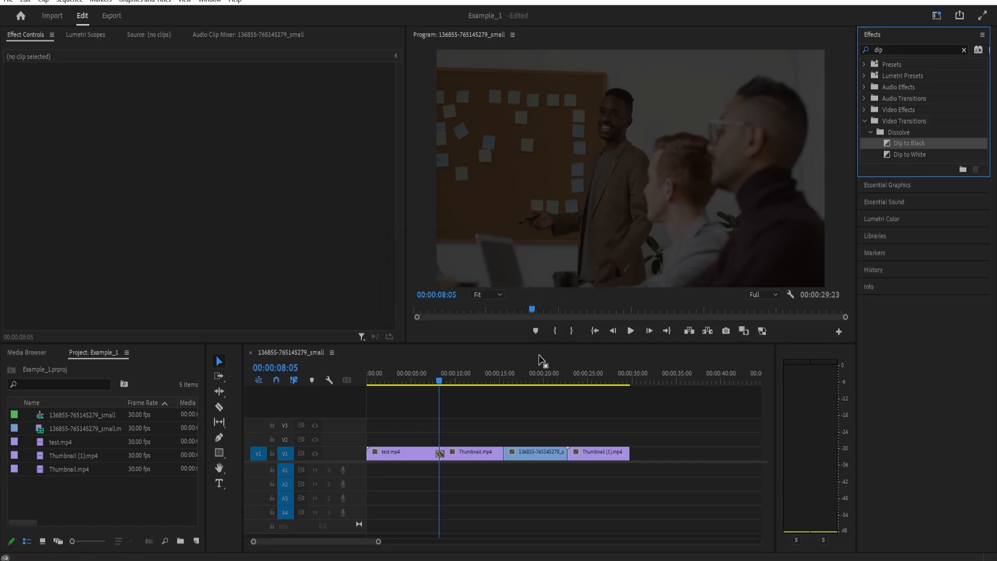
Try shifting the Dip to Black transition earlier and later across the cut, ending with it centred at the cut
key(equal)
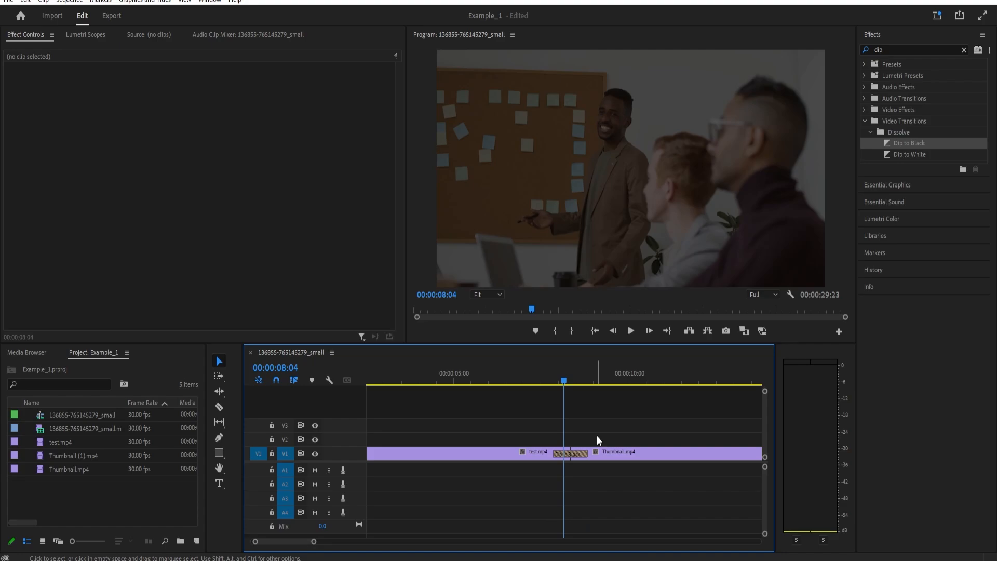
click(571, 454)
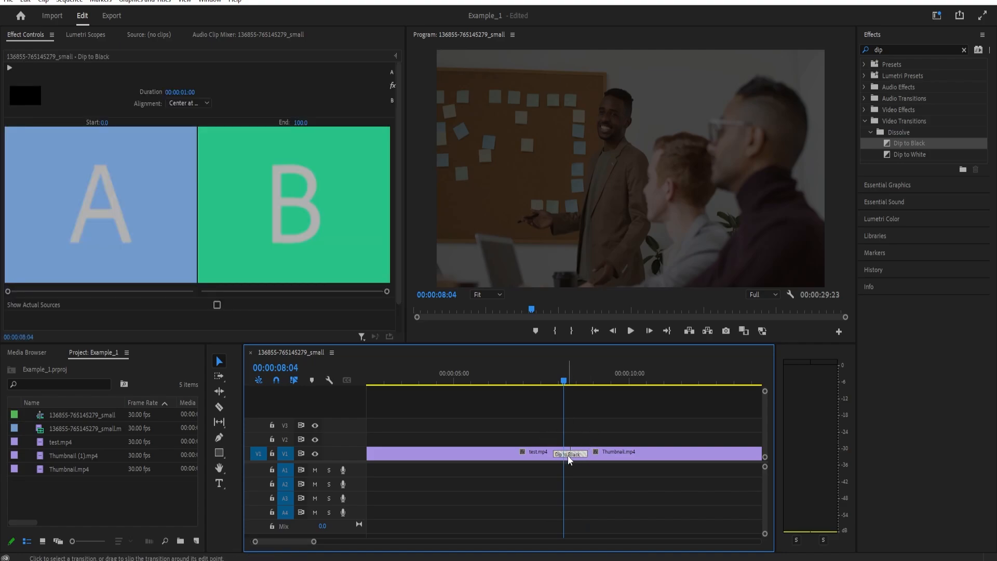
click(396, 55)
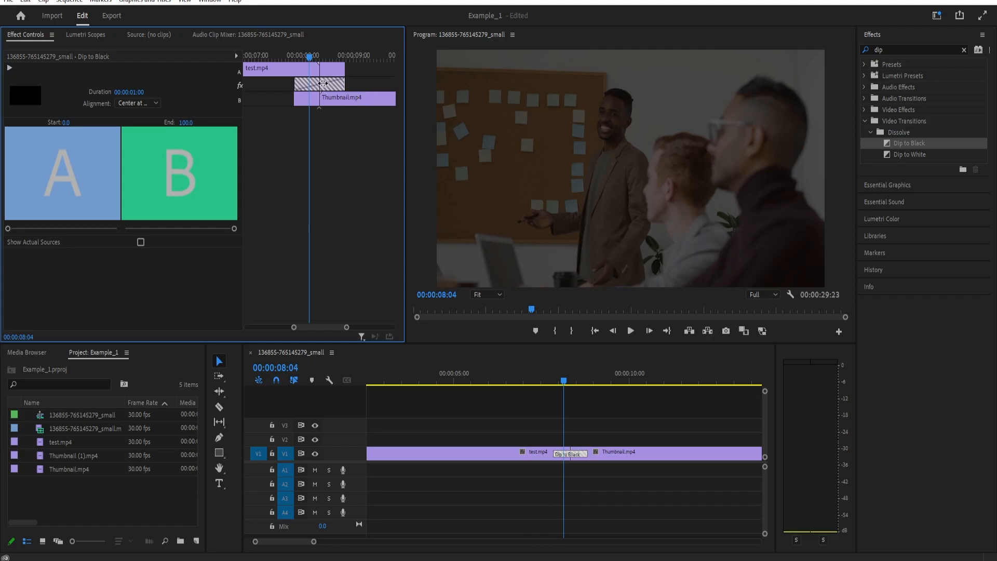
drag(322, 83, 315, 83)
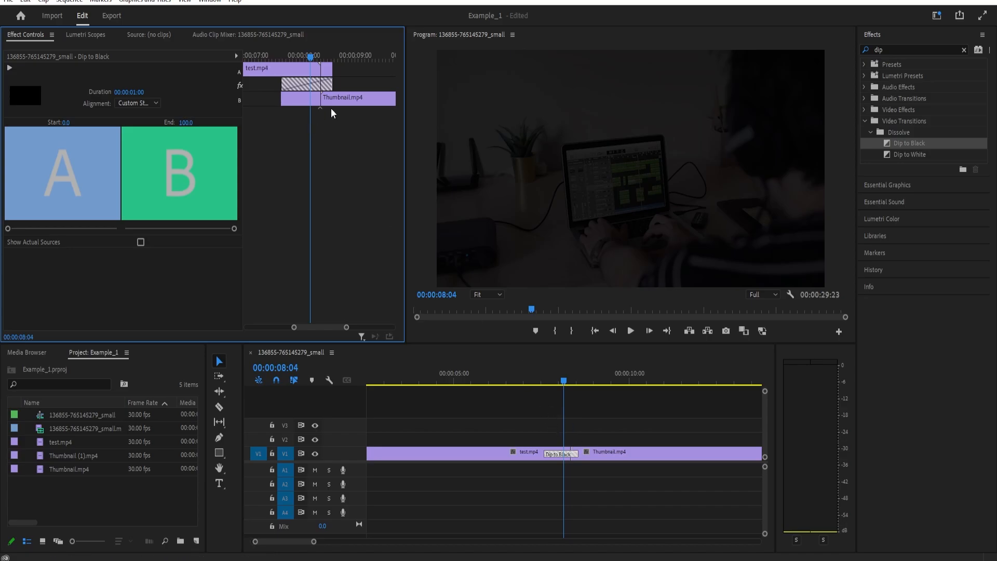
drag(300, 88, 328, 89)
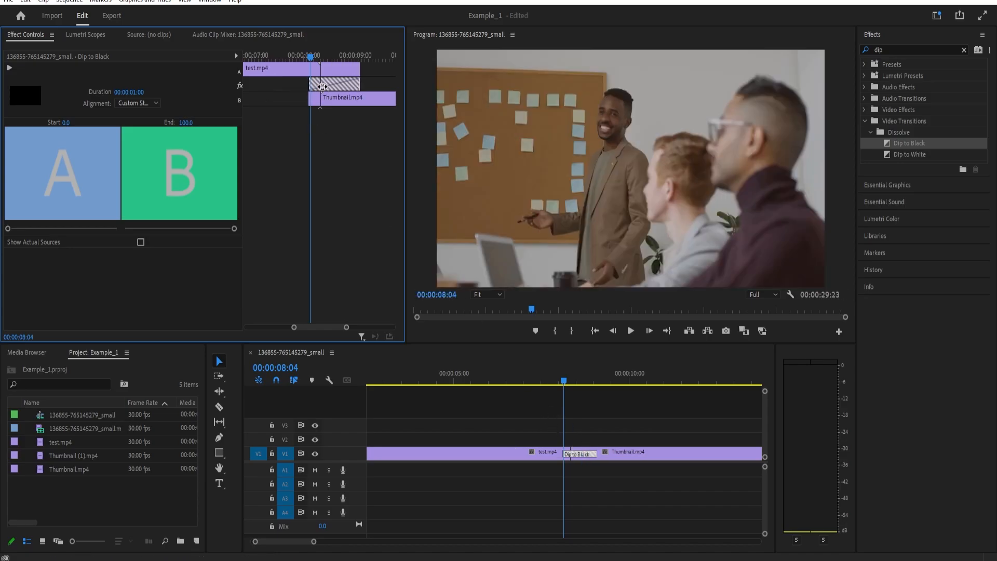
drag(322, 86, 325, 85)
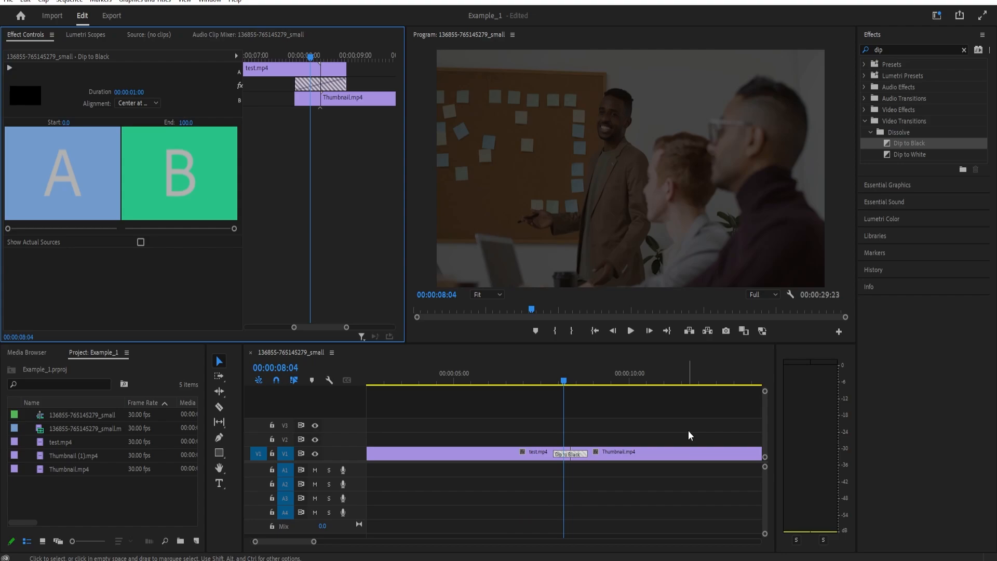
Create a 960 x 540, 30 fps adjustment layer and place it on V2 above the Dip to Black transition
right_click(80, 496)
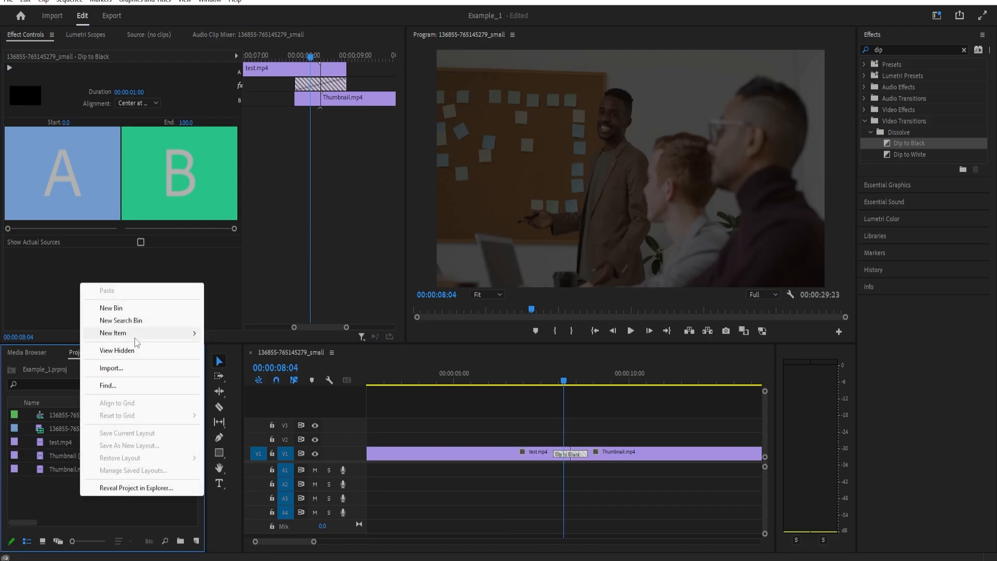
mouse_move(135, 335)
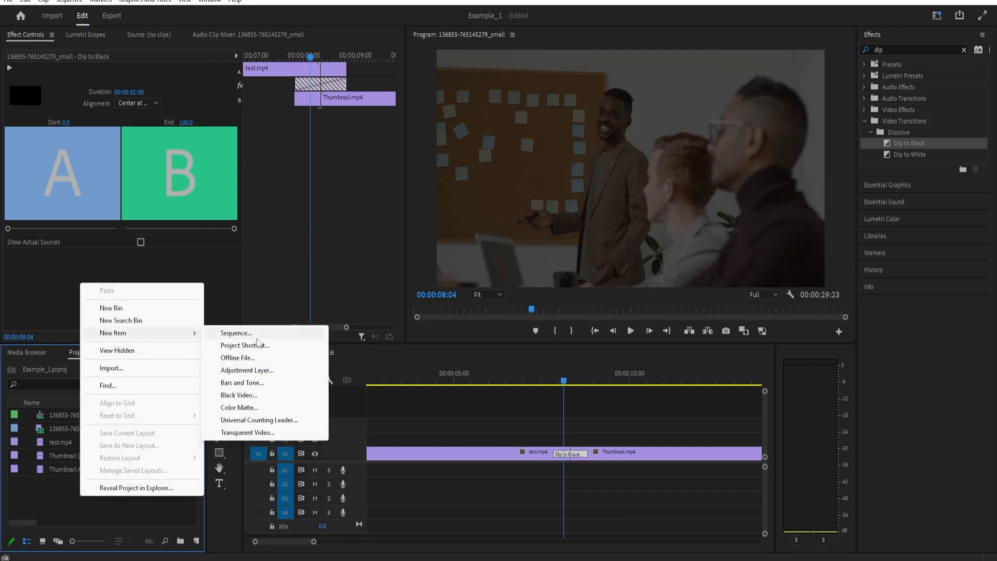
click(247, 370)
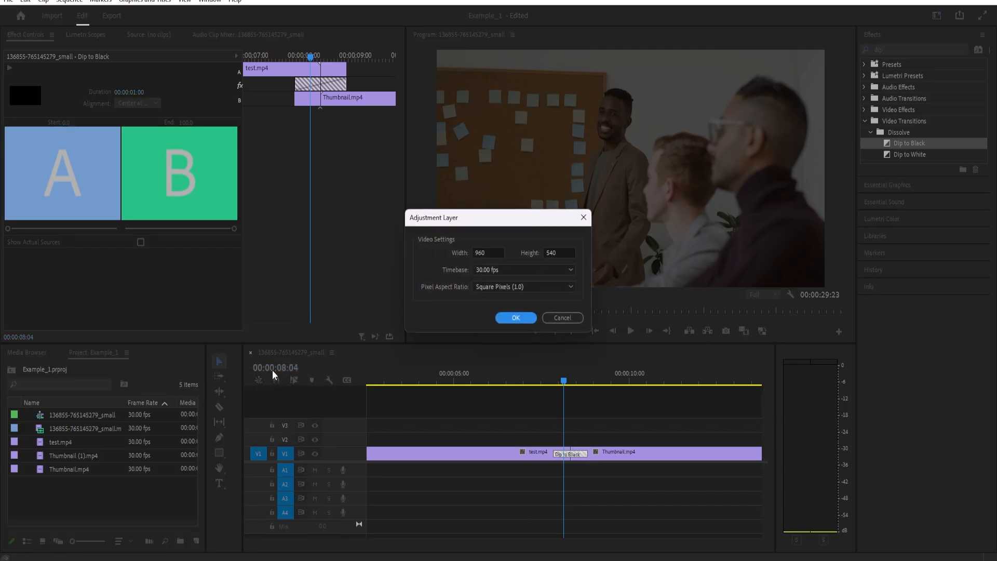
click(515, 318)
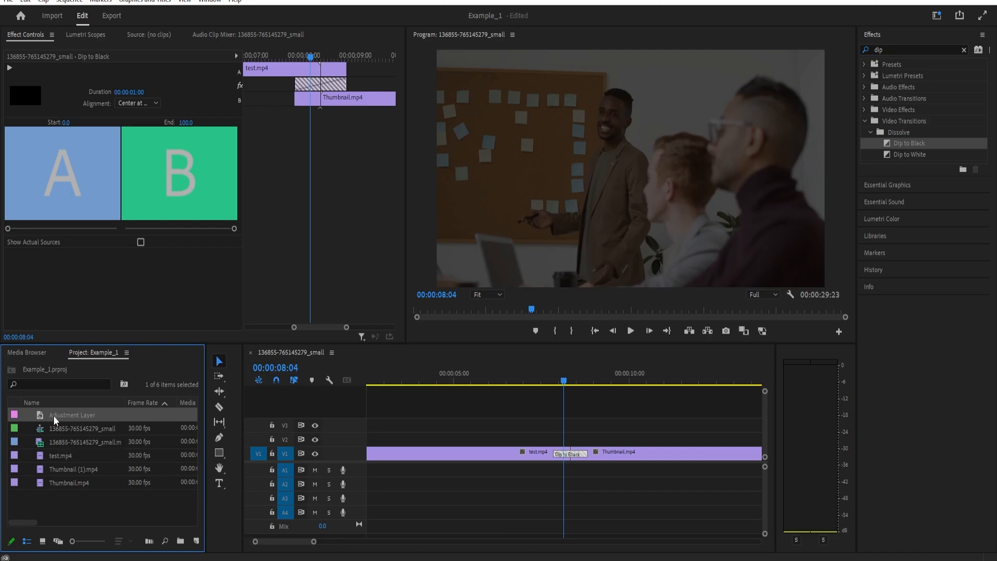
drag(54, 416, 493, 439)
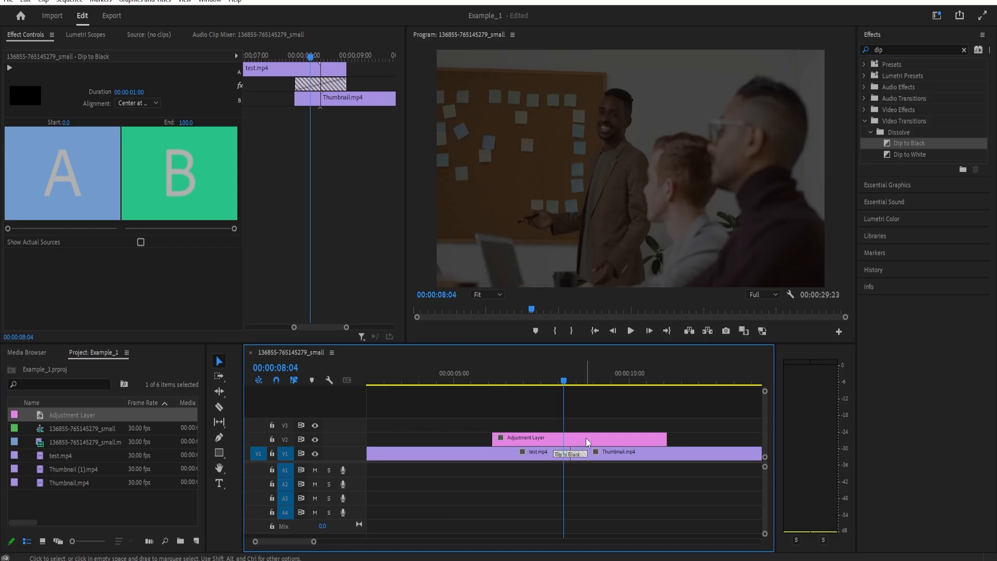
Trim both ends of the adjustment layer to the Dip to Black transition, and extend the transition slightly past the layer on both sides
click(682, 381)
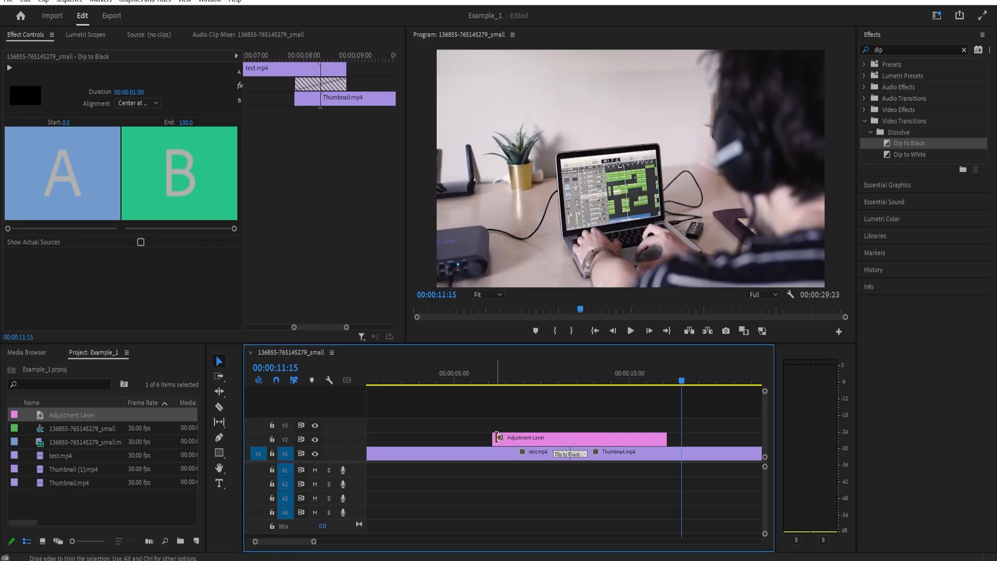
drag(502, 438, 555, 438)
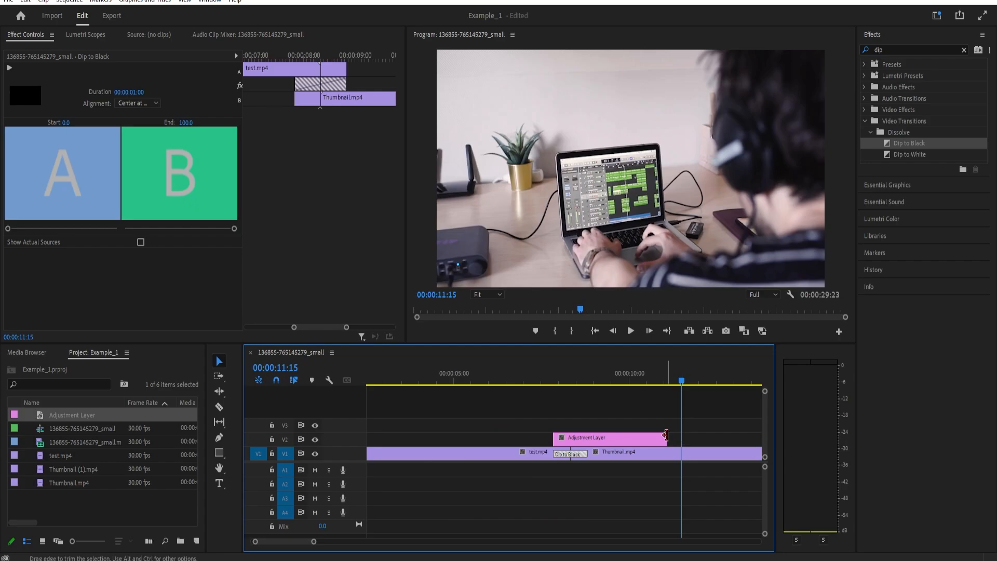
drag(667, 438, 549, 455)
click(607, 422)
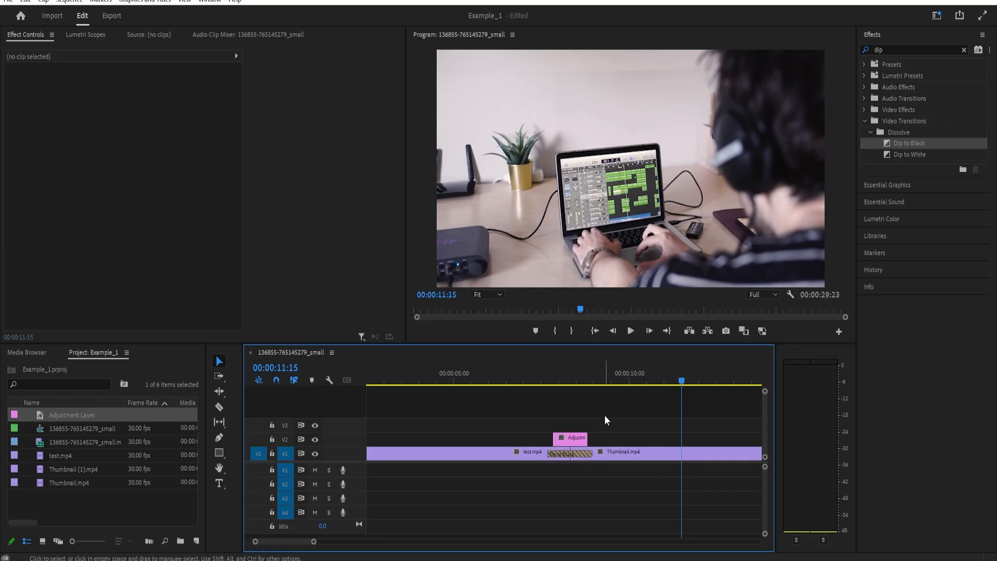
Find the Crop video effect and apply it to the adjustment layer on V2
click(543, 375)
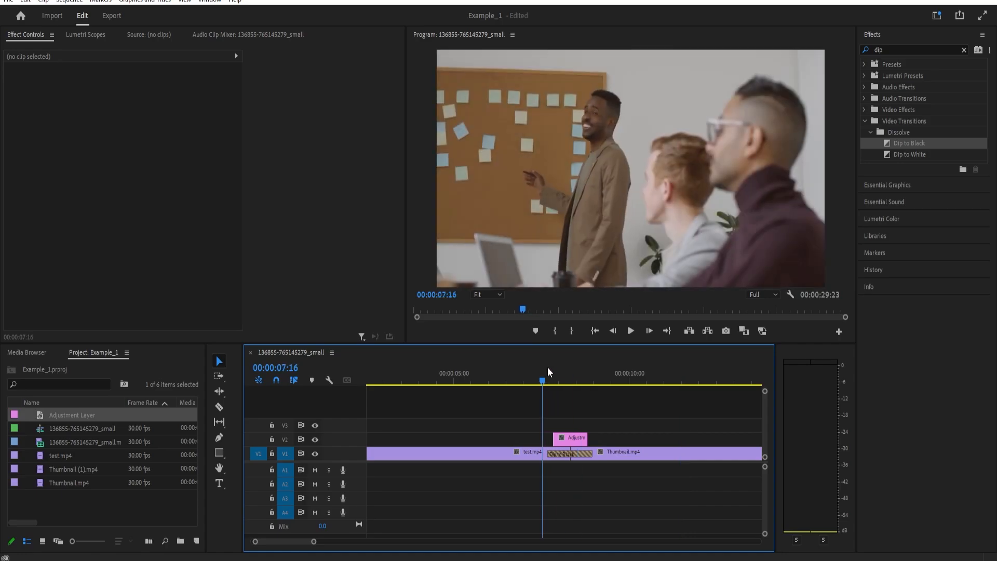
click(962, 54)
click(964, 50)
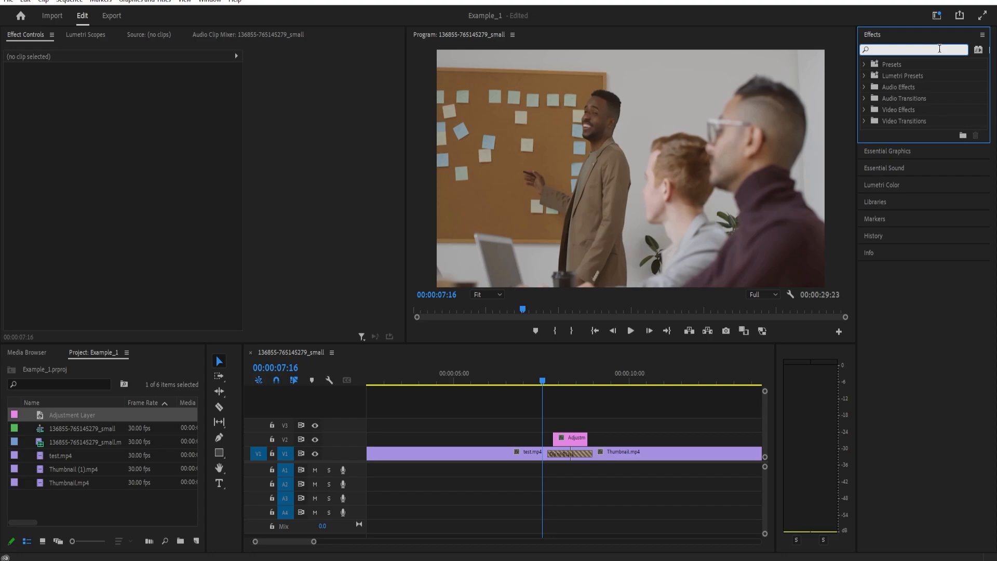
text(crop)
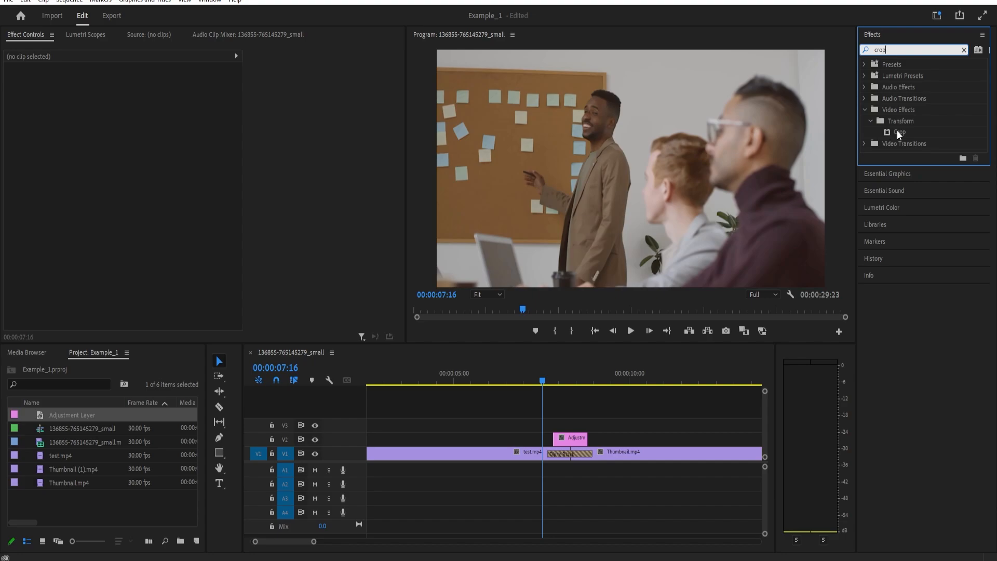
drag(897, 129, 581, 440)
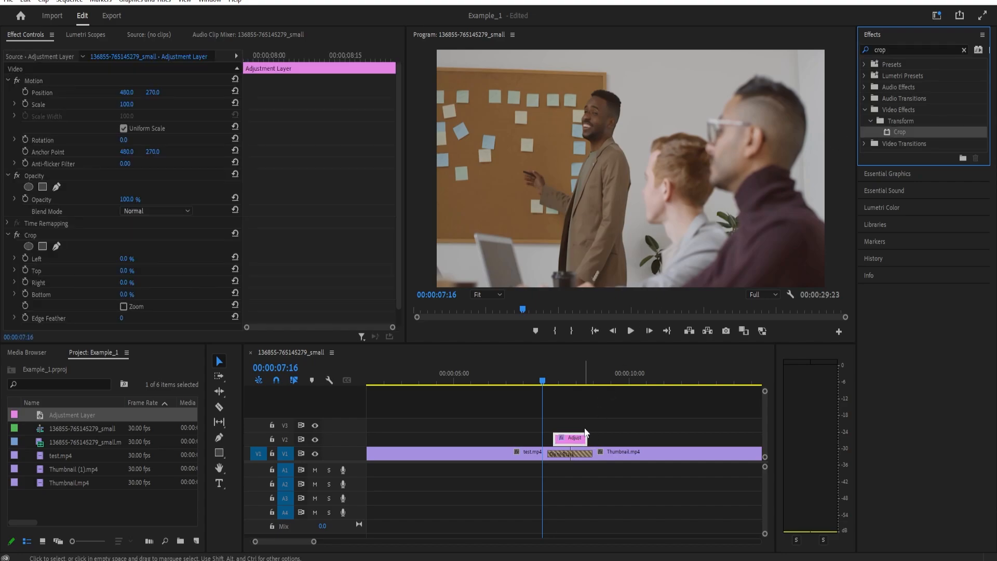
Set a starting keyframe for the Crop effect's Left value at 00:00:07:25, the start of the adjustment layer
click(567, 382)
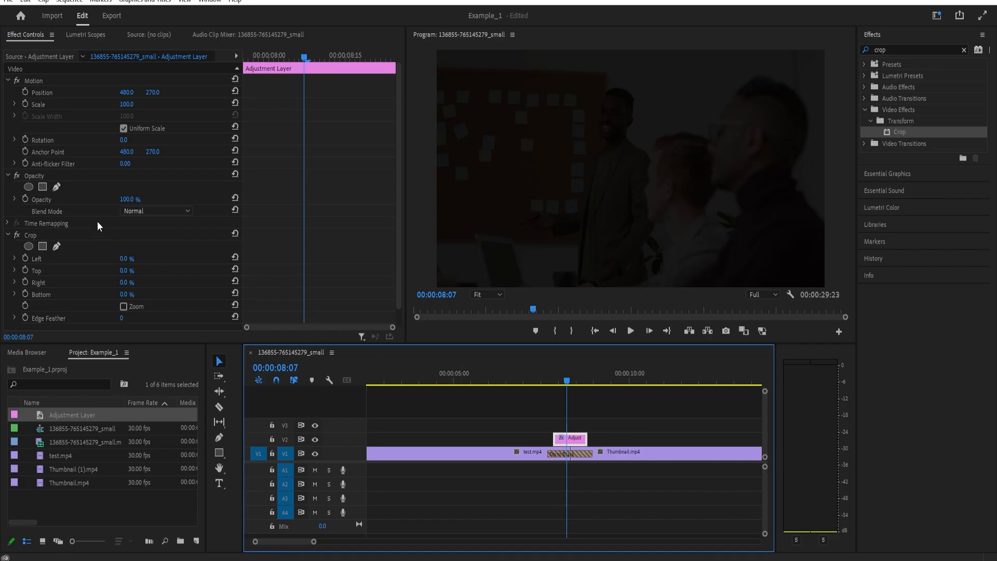
scroll(97, 222, down, 1)
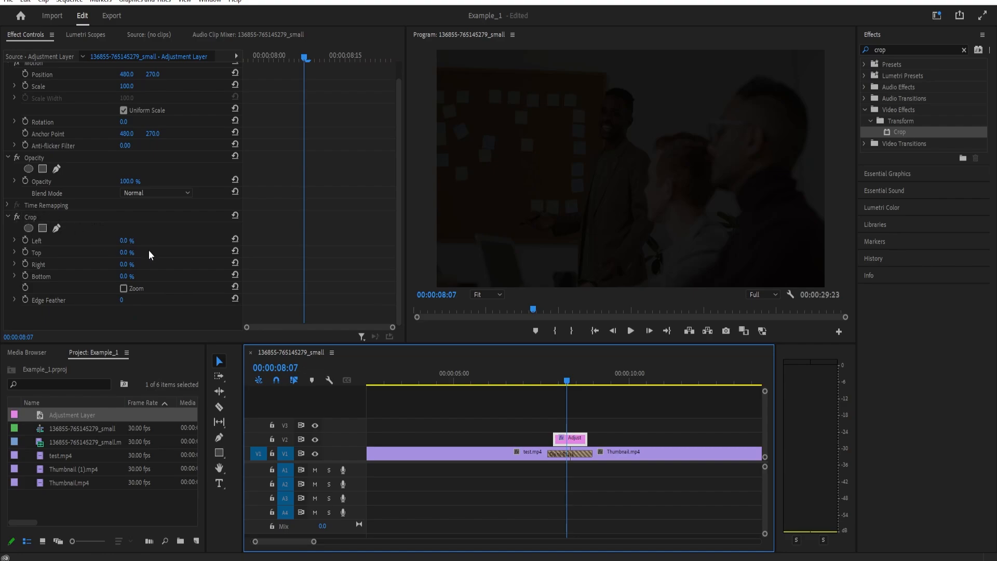
click(548, 375)
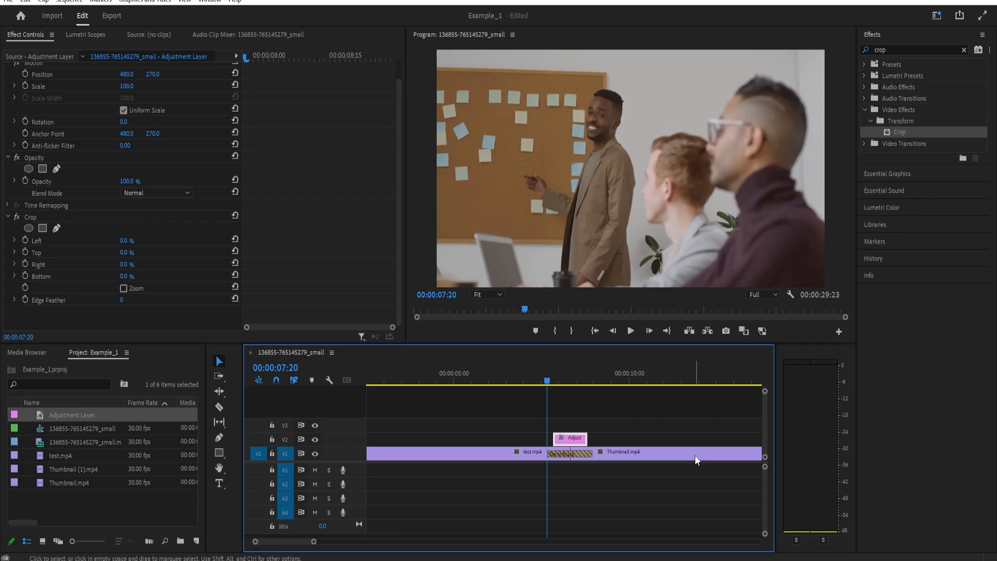
mouse_move(696, 457)
click(564, 381)
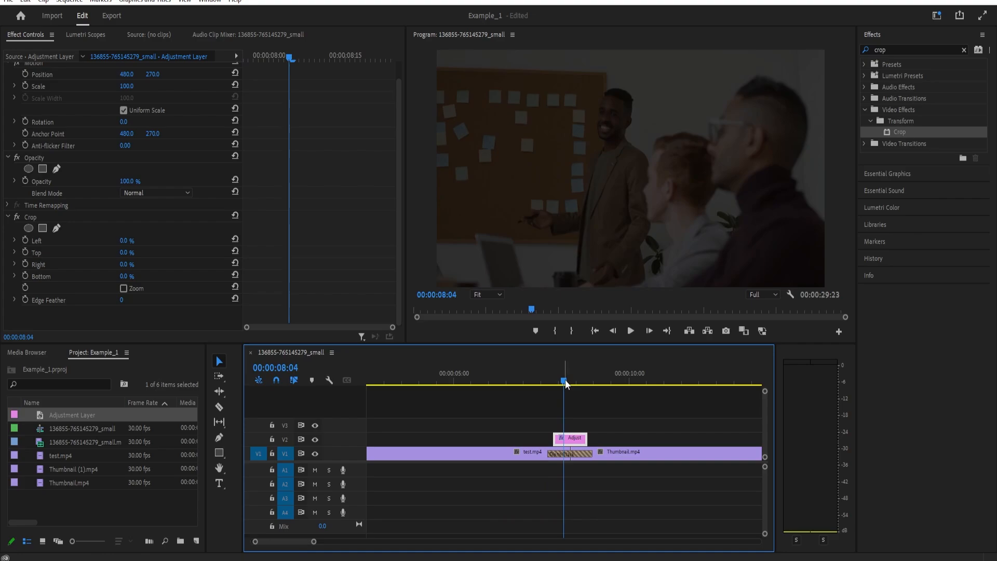
scroll(565, 380, up, 3)
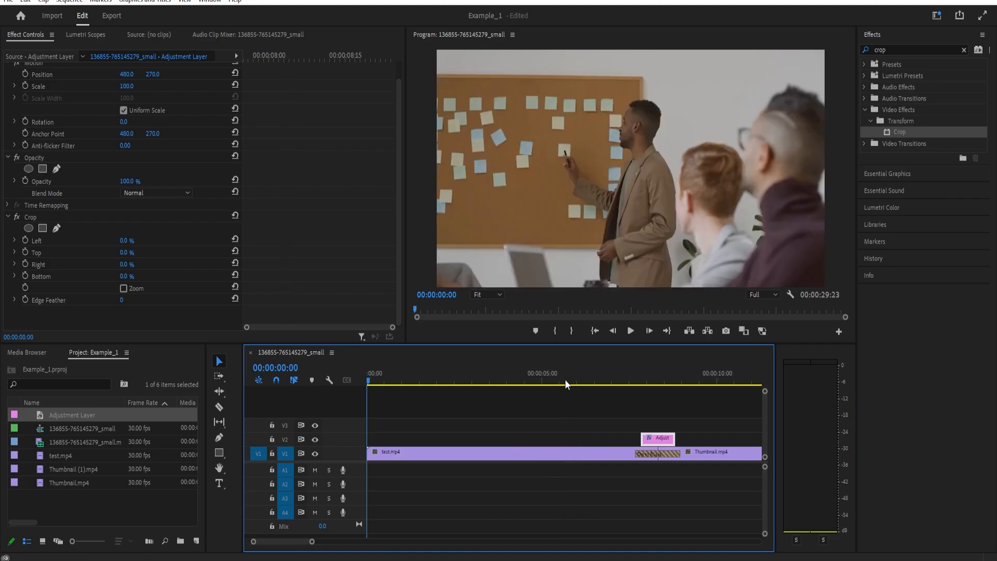
click(646, 376)
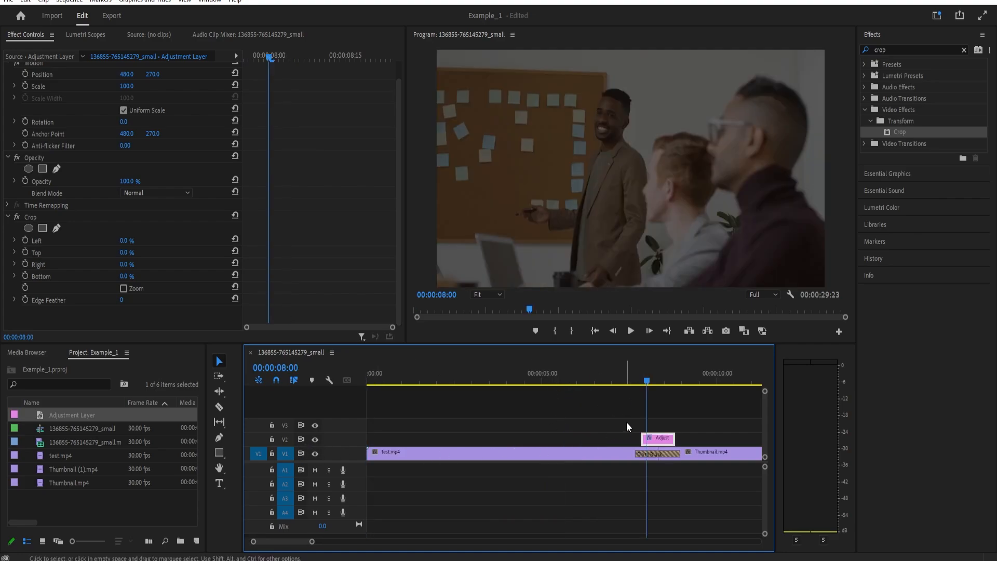
drag(267, 54, 207, 61)
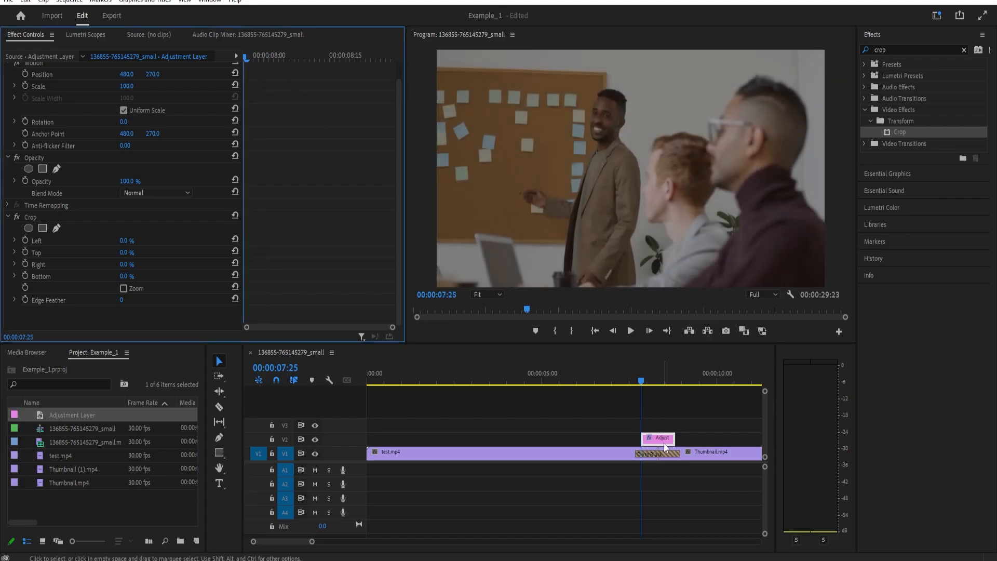
click(27, 241)
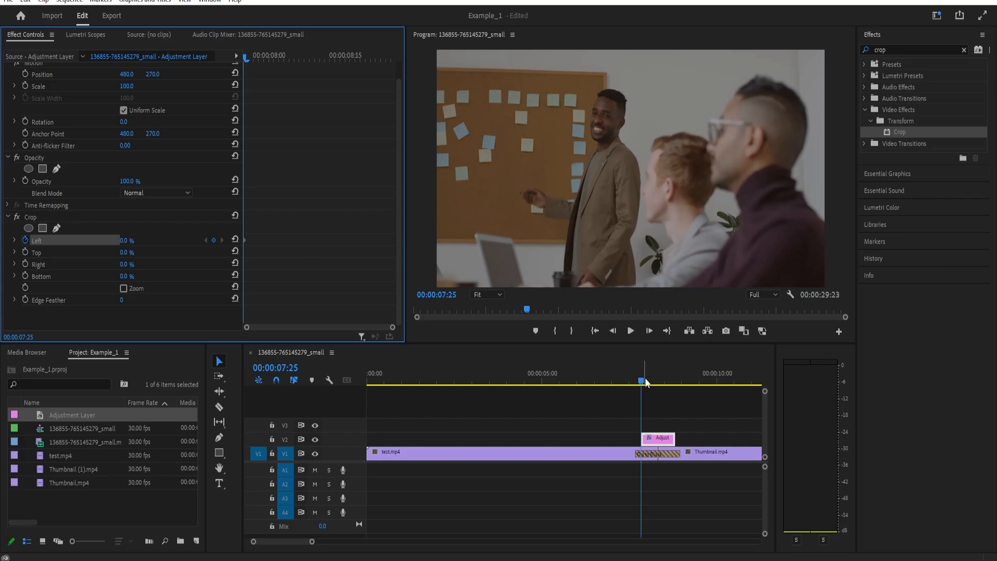
Add a keyframe for the Crop effect's Left value at 00:00:08:10 and set it to 100%
drag(643, 379, 659, 379)
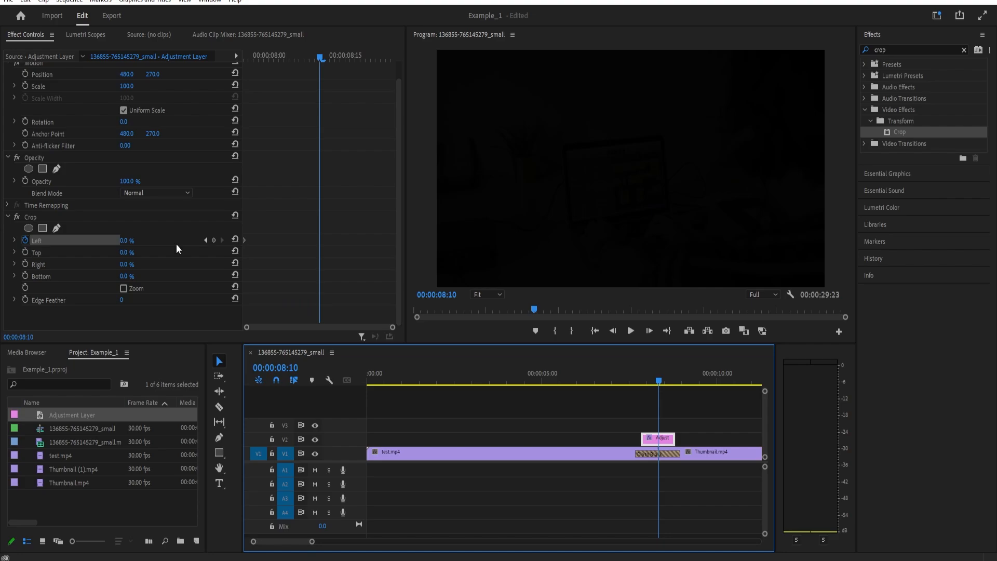
click(213, 241)
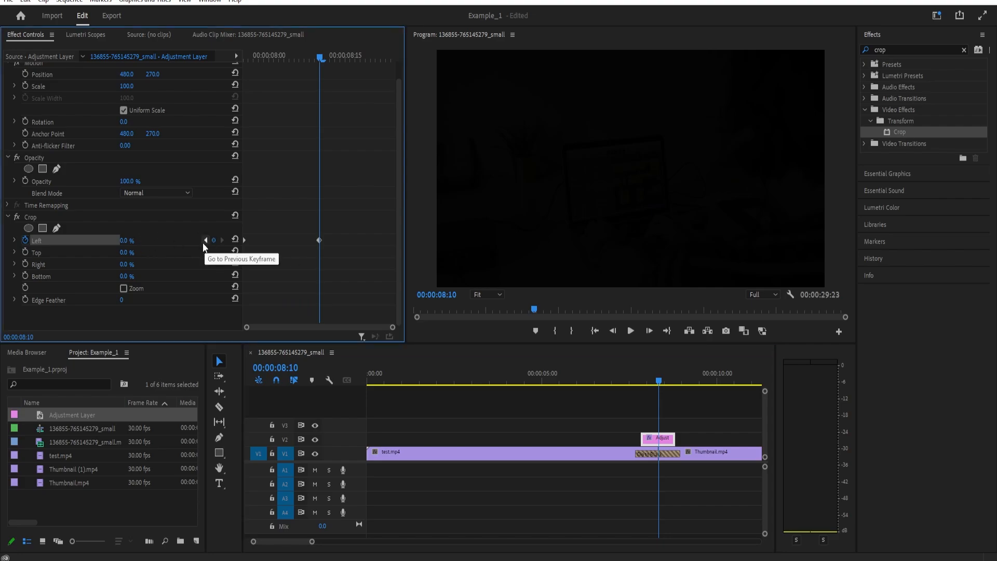
click(125, 241)
text(100)
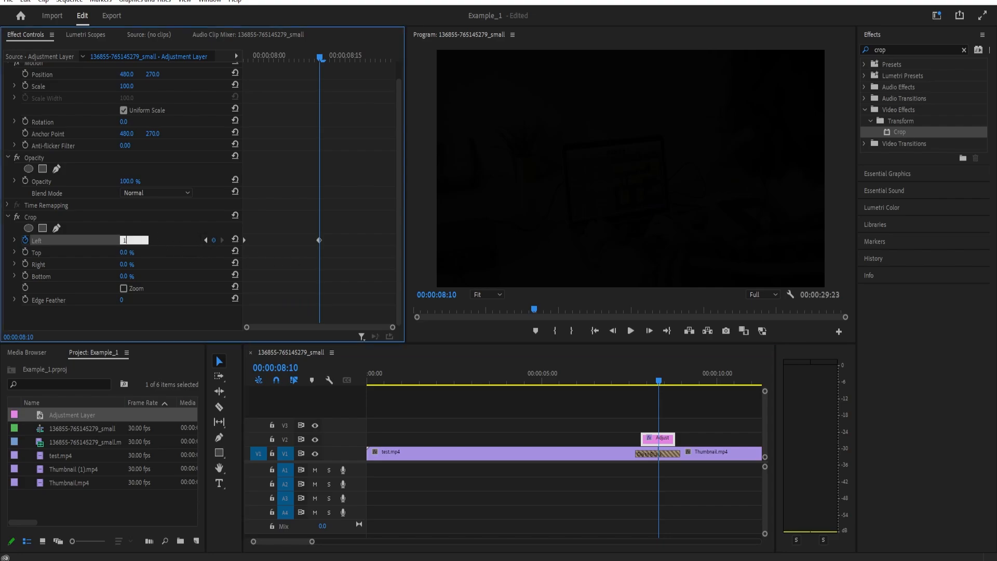
key(Return)
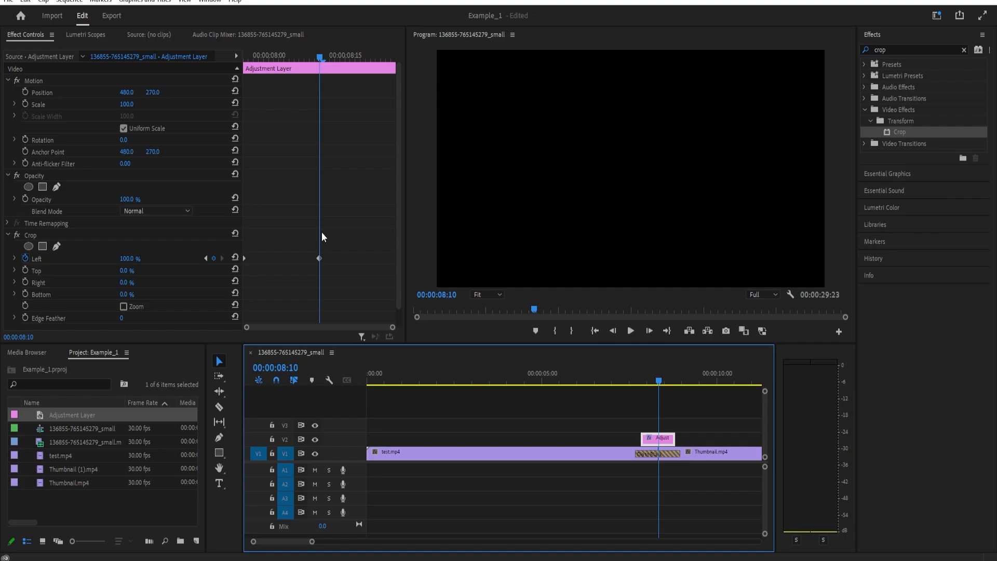
One frame further, at 00:00:08:11, add another Crop Left keyframe and set it to 0%
key(Right)
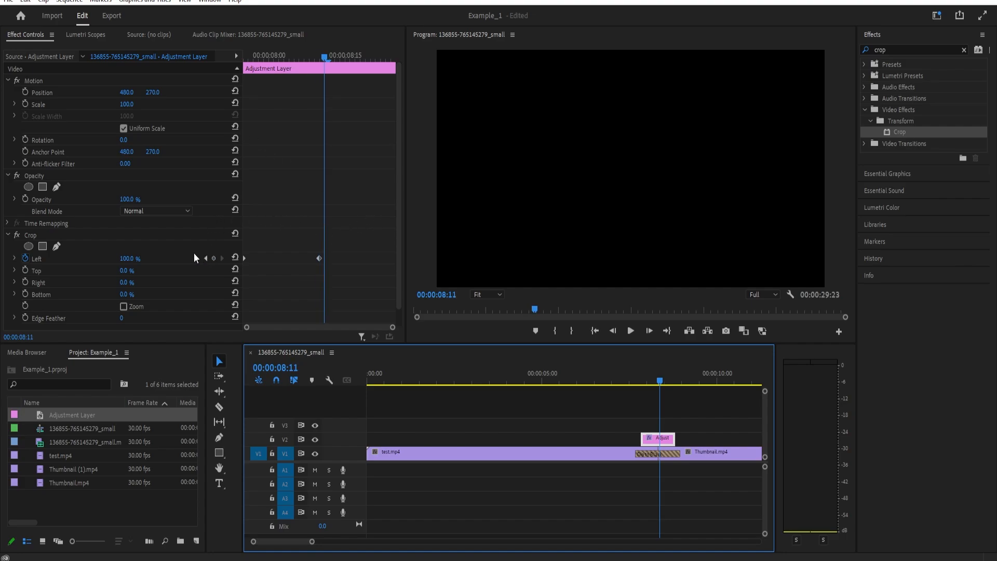
click(214, 258)
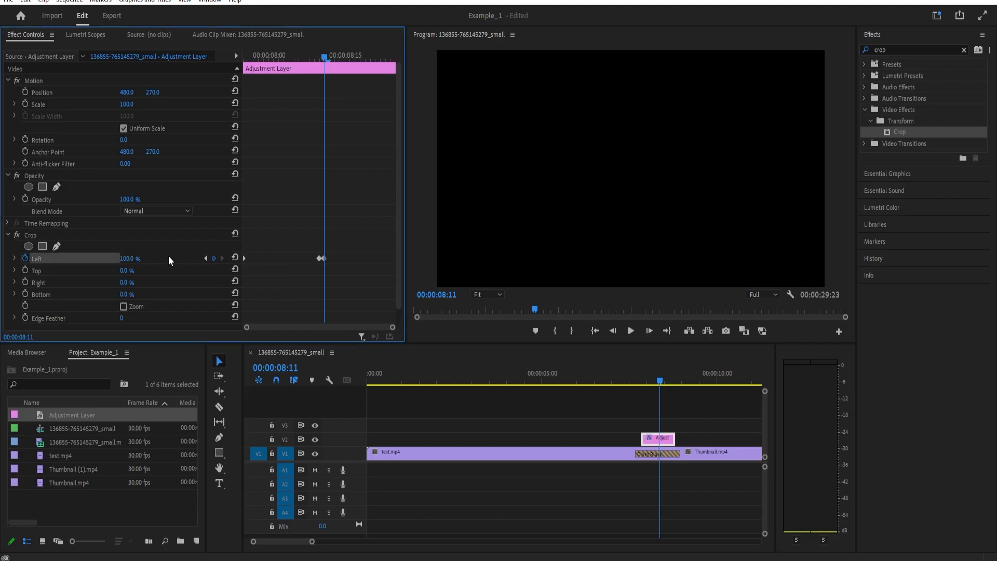
click(130, 258)
text(0)
key(Return)
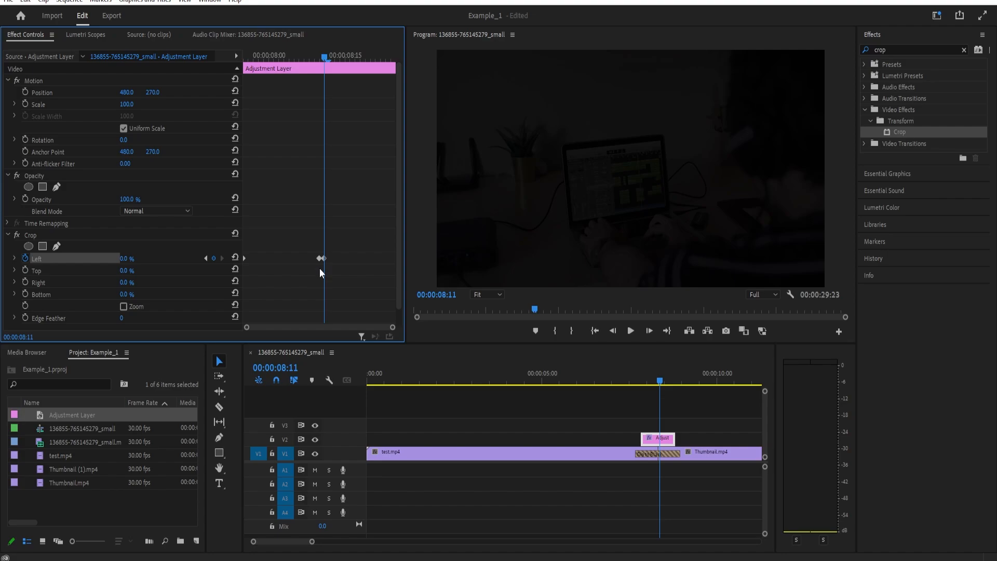
Keyframe the Crop effect's Right value at 0% on 00:00:08:10 and at 100% on 00:00:08:11
click(206, 259)
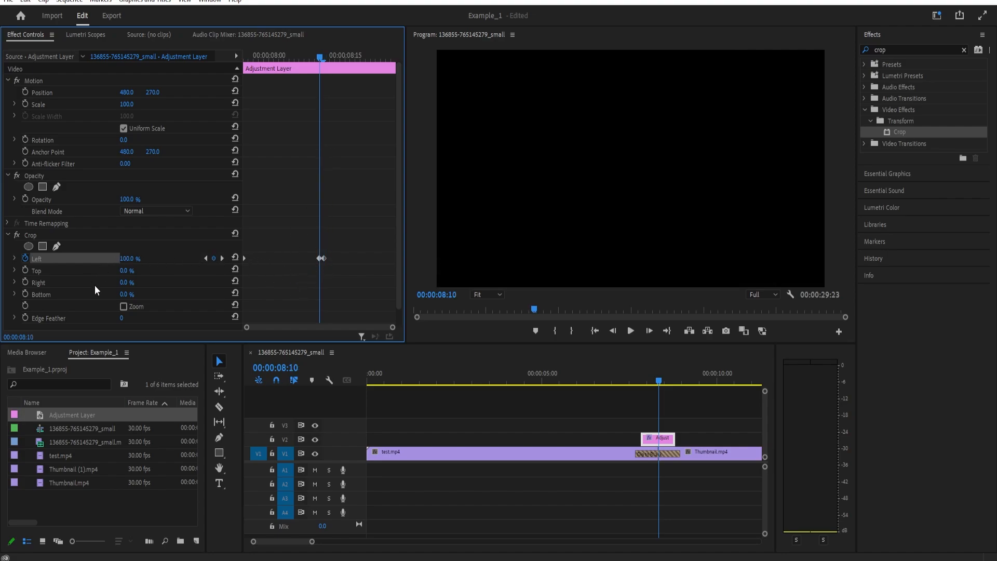
click(25, 282)
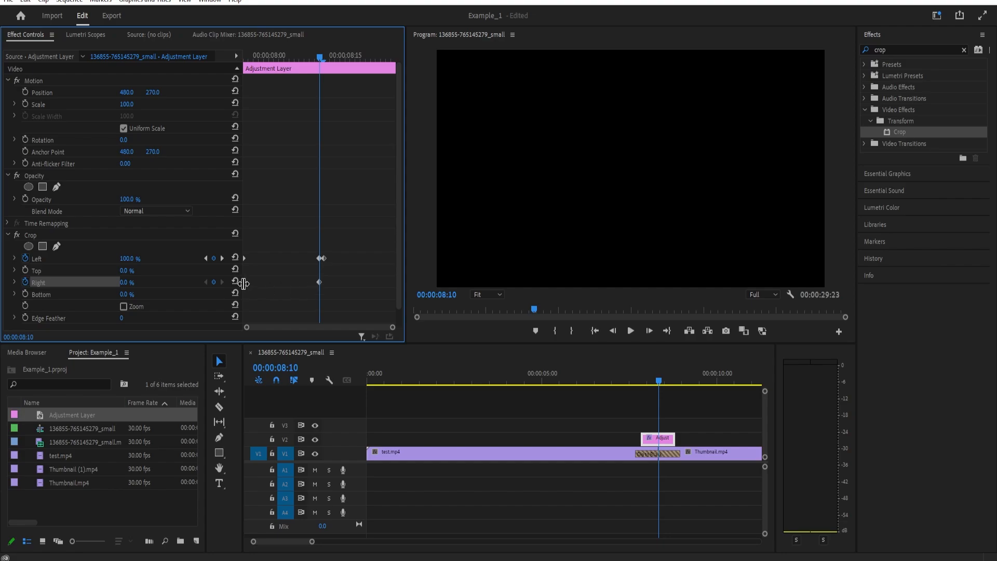
key(Right)
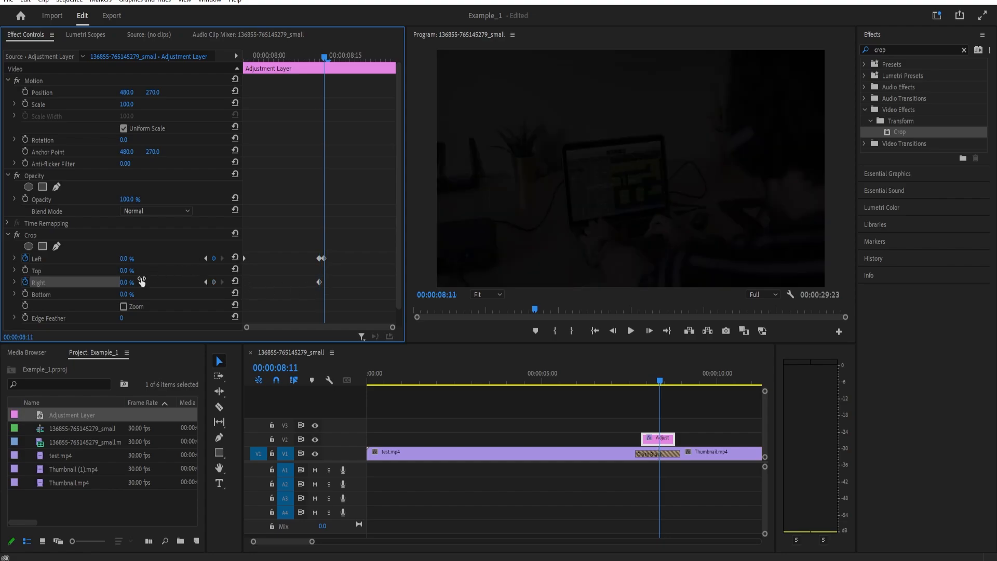
click(127, 282)
text(100)
key(Return)
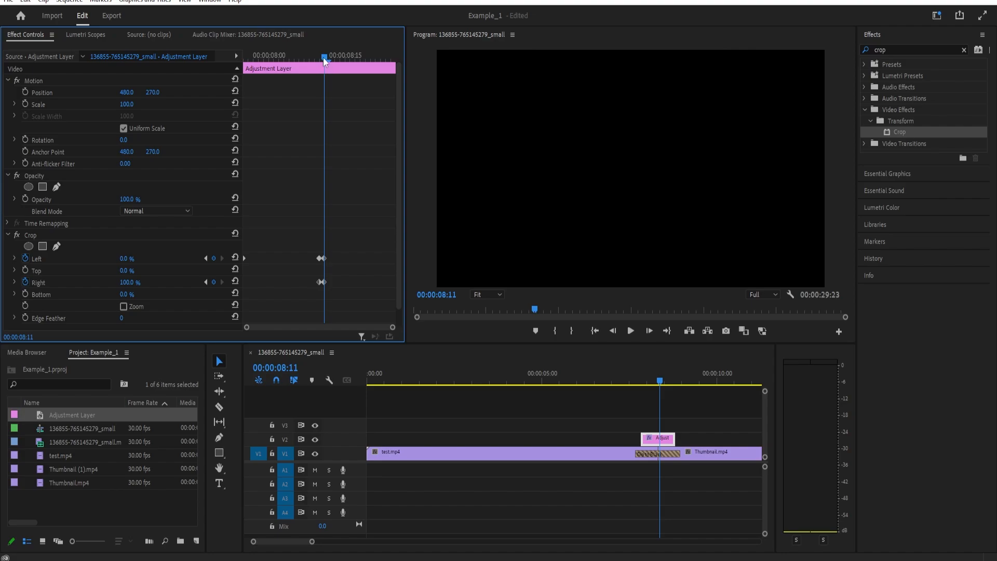
Set the Crop effect's Right value to 0% at 00:00:08:25, the end of the adjustment layer
drag(323, 57, 406, 61)
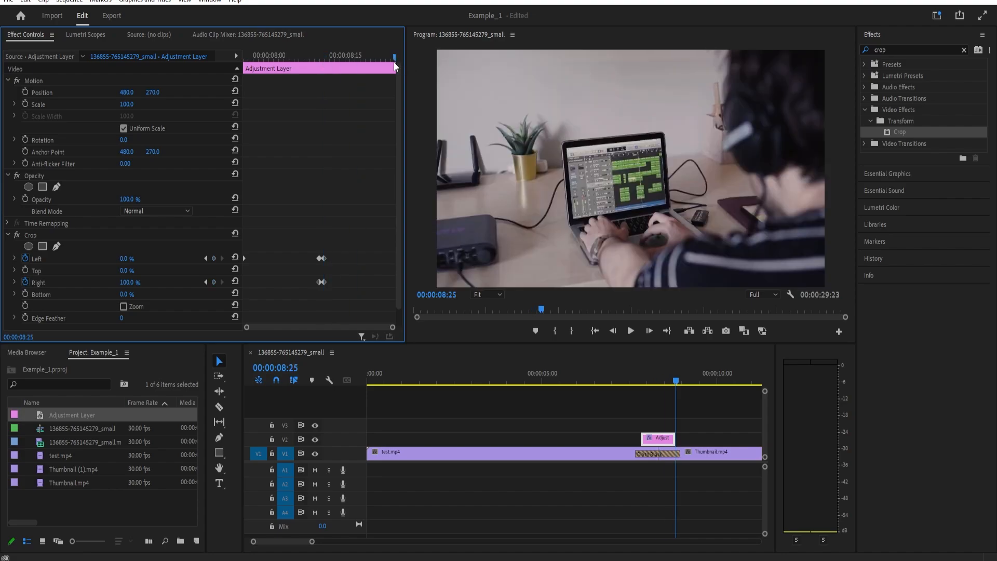
click(133, 282)
text(0)
key(Return)
Play the sequence from 00:00:07:04 through the transition to preview the crop animation
drag(650, 374, 618, 379)
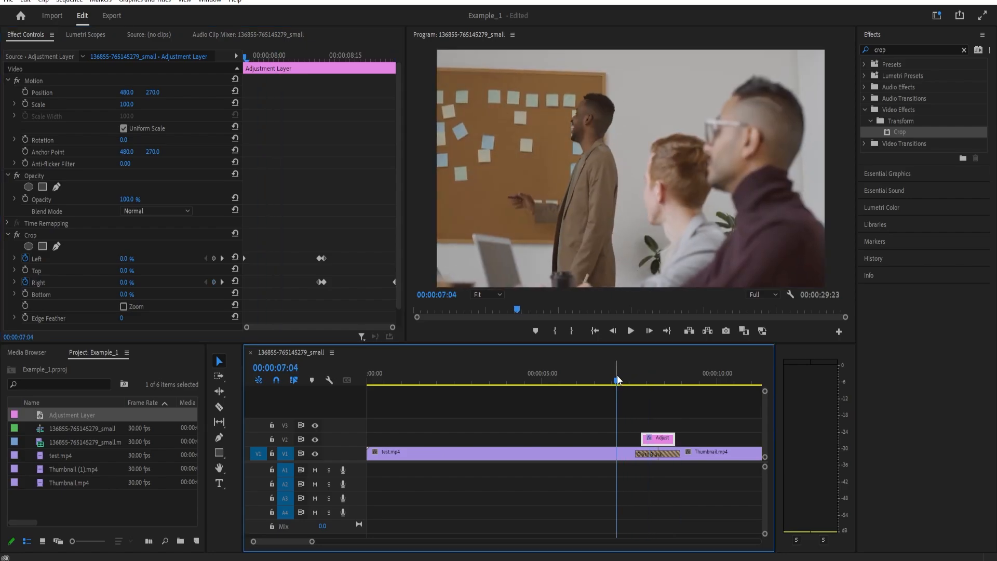
key(space)
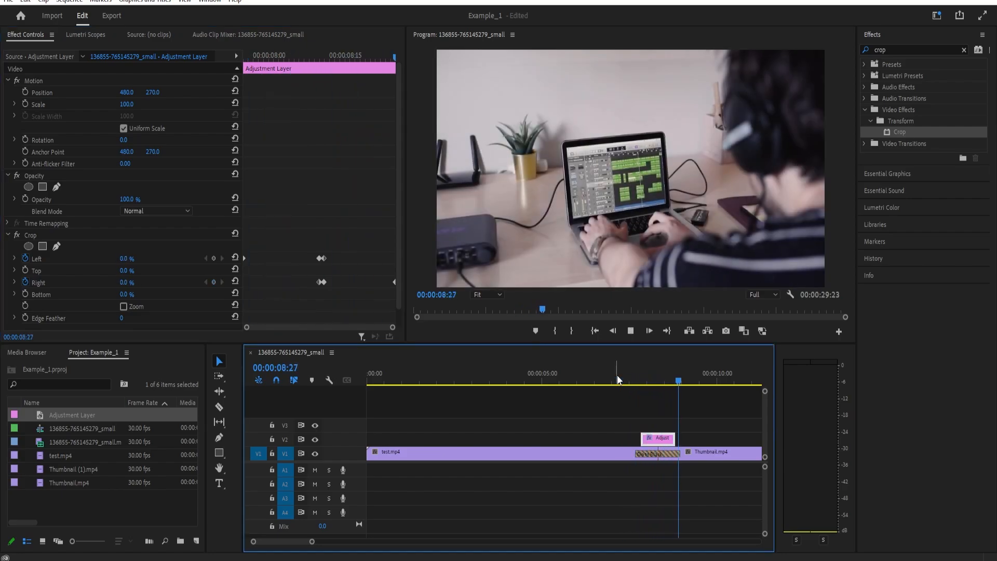
key(space)
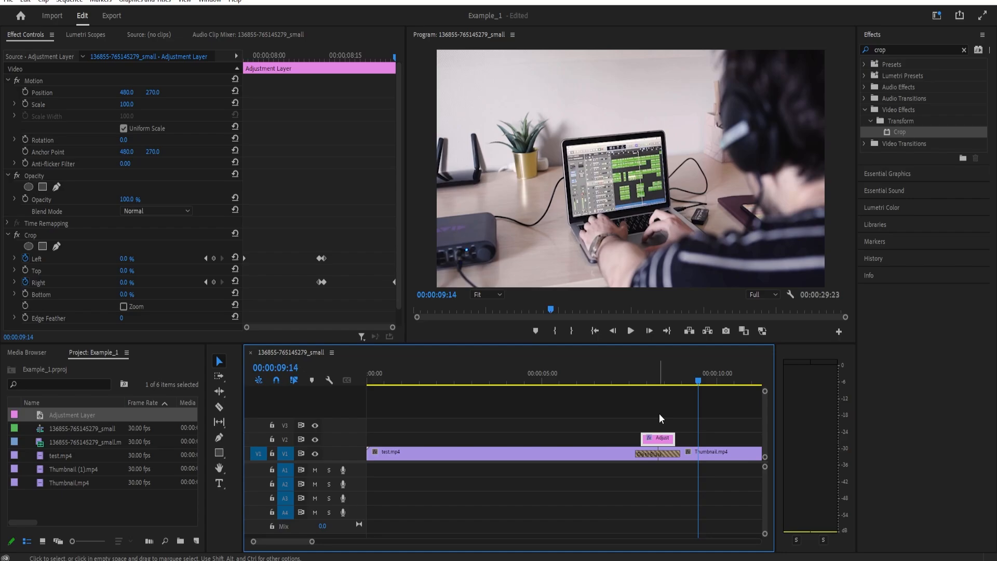
Set the Crop effect's Edge Feather to 400, with the playhead inside the transition at 00:00:08:01
click(647, 375)
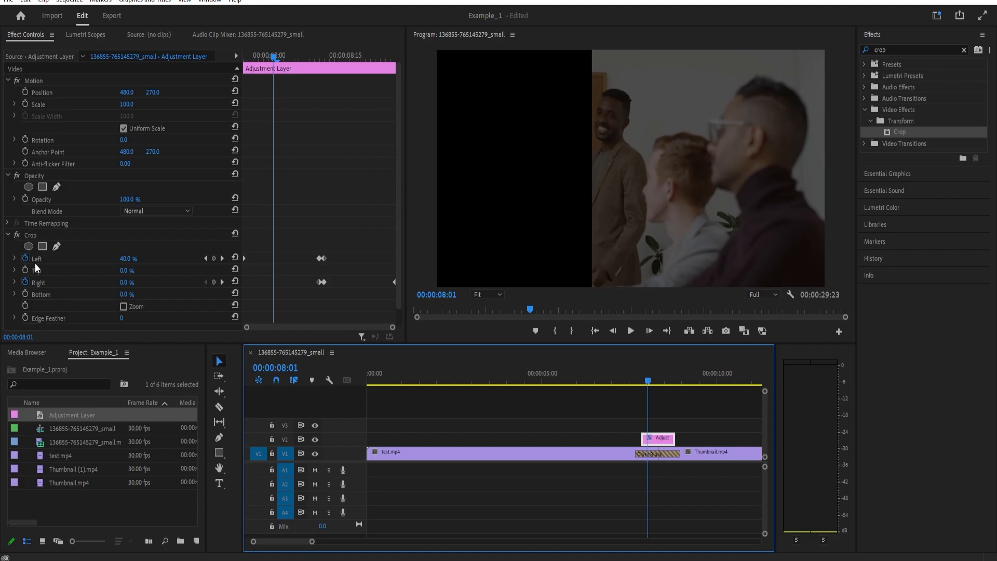
click(123, 319)
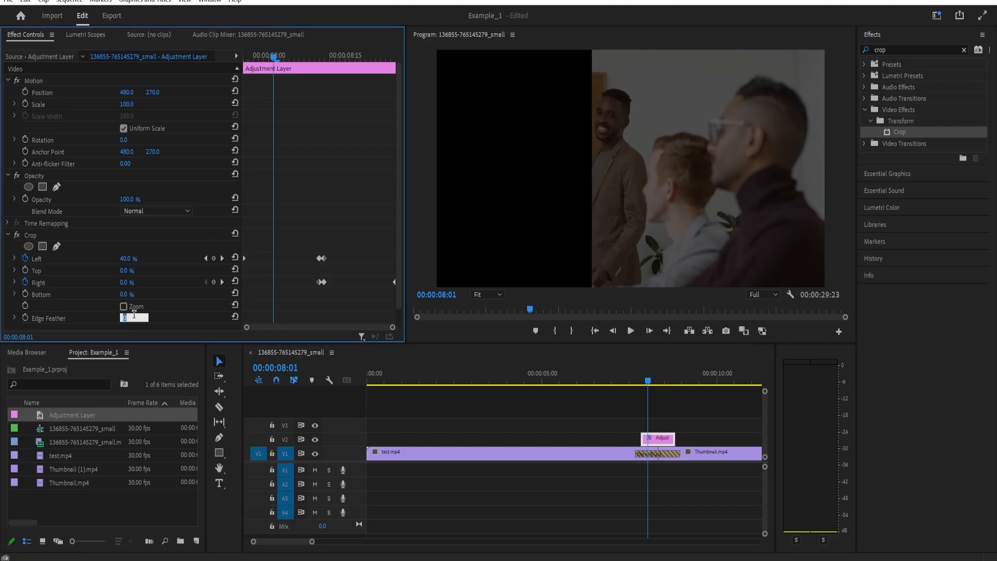
text(400)
key(Return)
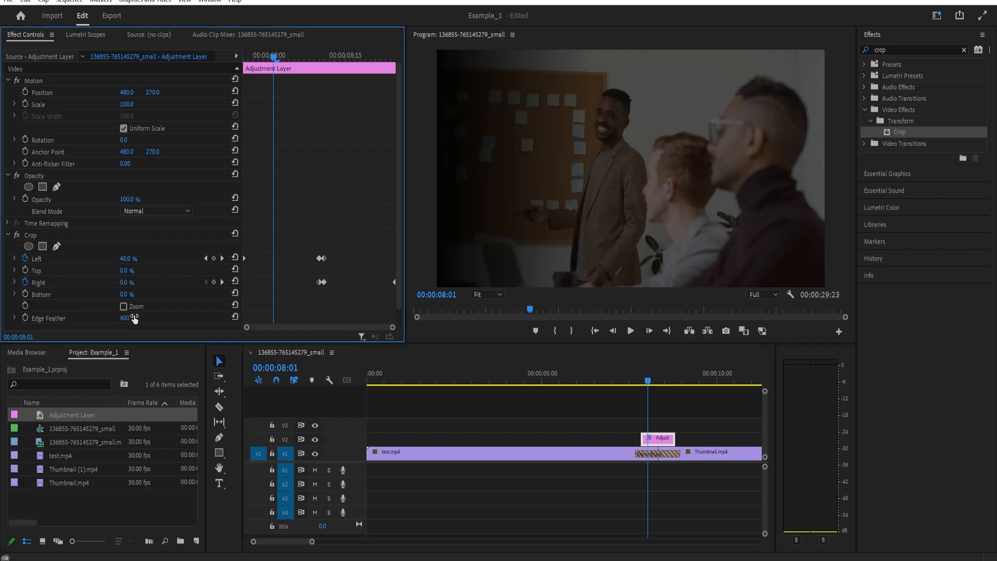
Play the transition from just before the adjustment layer to preview the feathered crop
click(635, 385)
click(630, 382)
key(space)
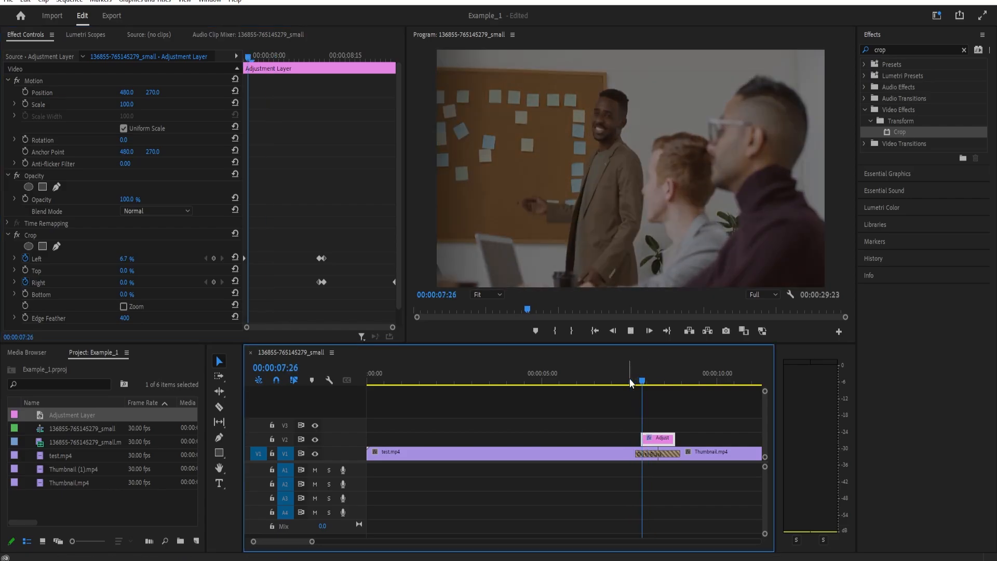
key(space)
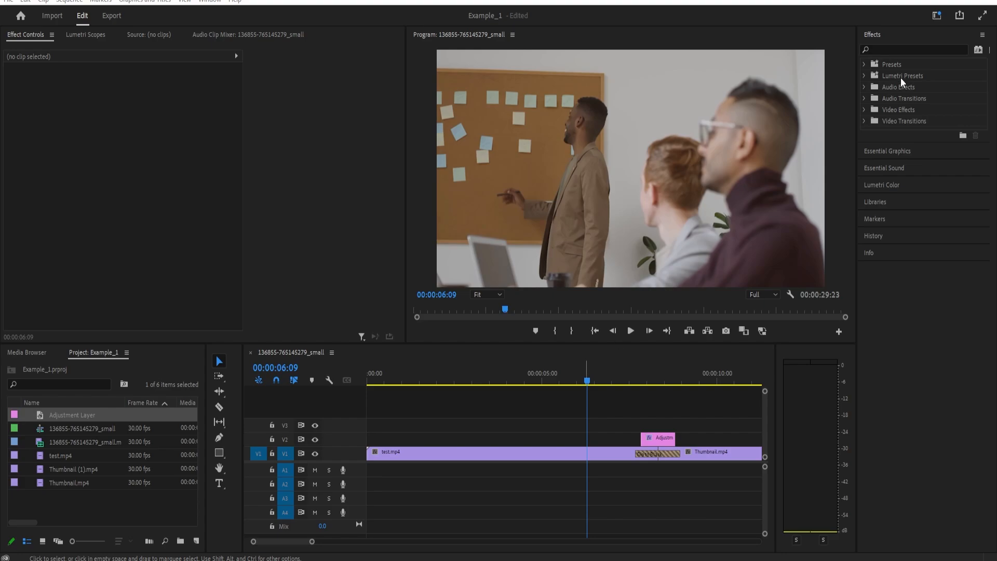
Search the effects for "color bal" and apply Color Balance (RGB) to the adjustment layer on V2
click(898, 50)
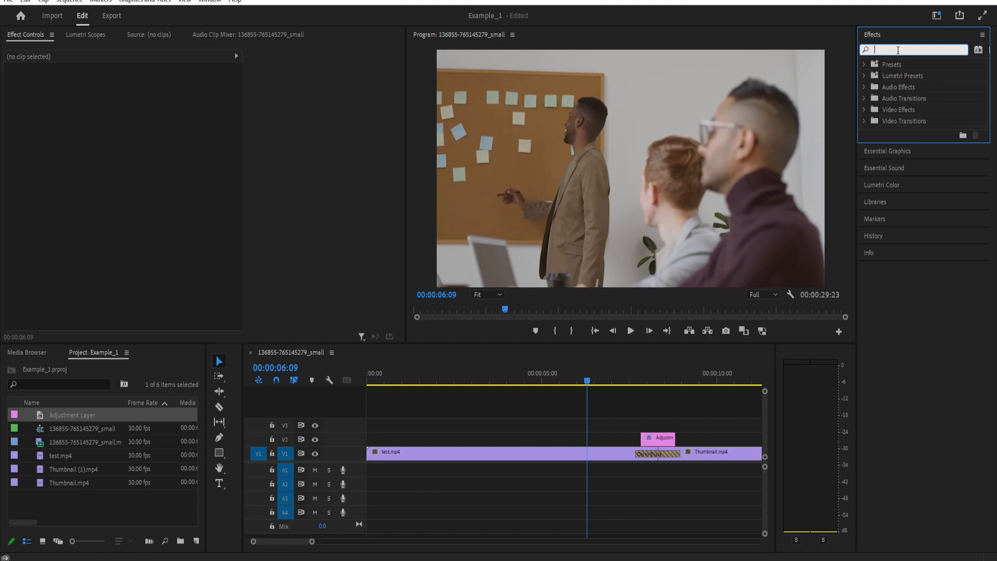
text(colorb)
key(BackSpace)
text(bal)
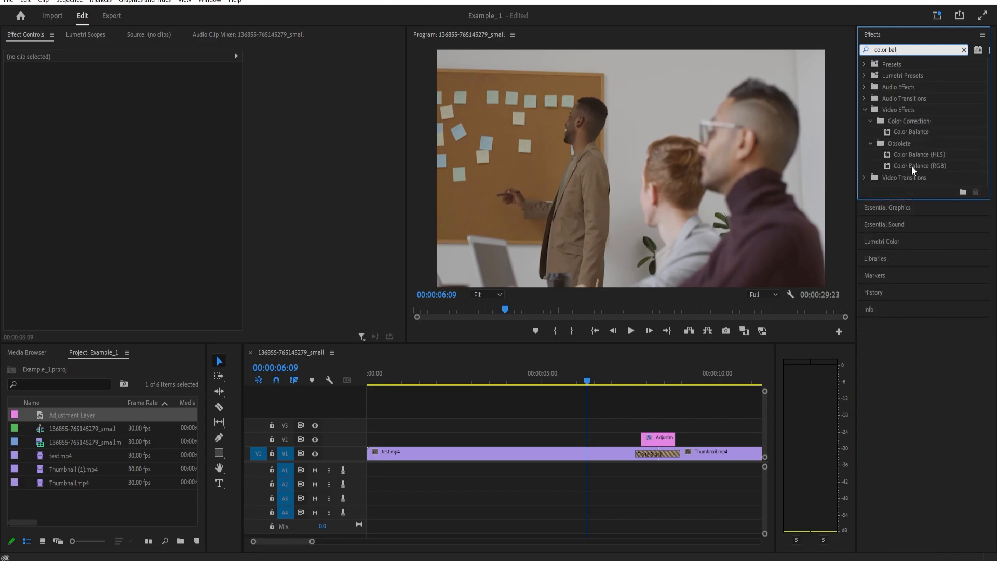
drag(911, 166, 661, 440)
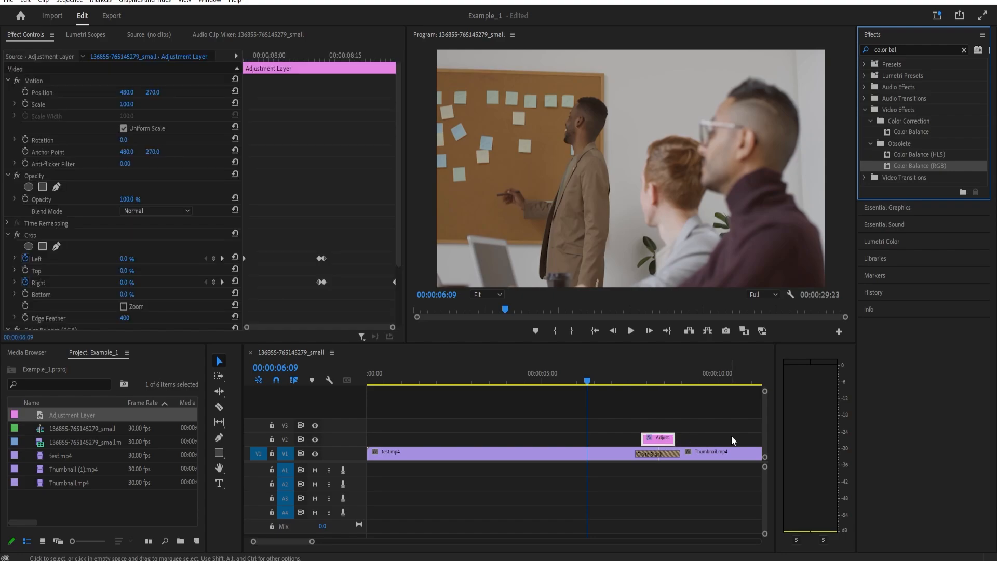
Set a starting keyframe for the Color Balance (RGB) Red value at 00:00:07:25, the start of the adjustment layer
click(653, 379)
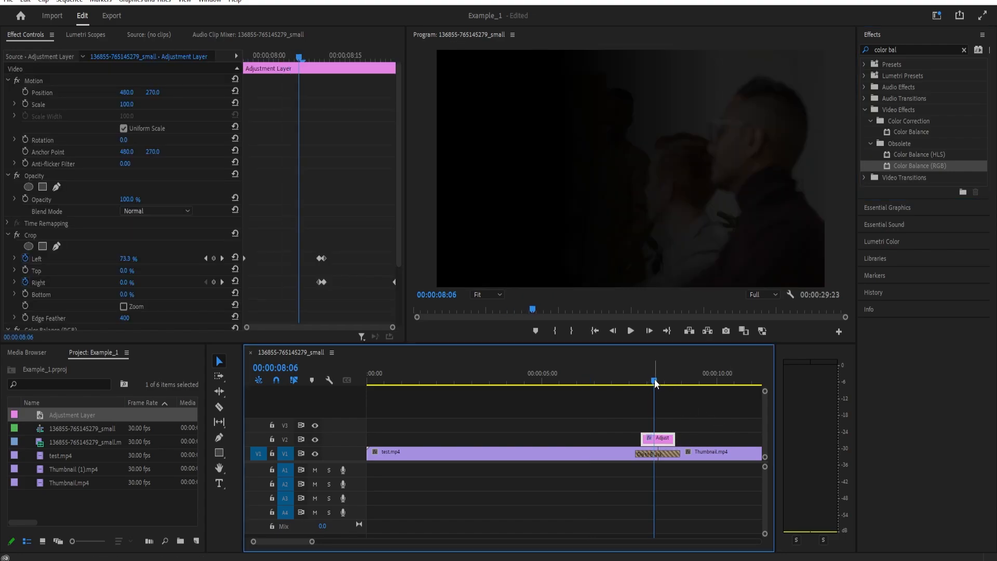
key(Home)
drag(655, 383, 641, 384)
scroll(130, 300, down, 3)
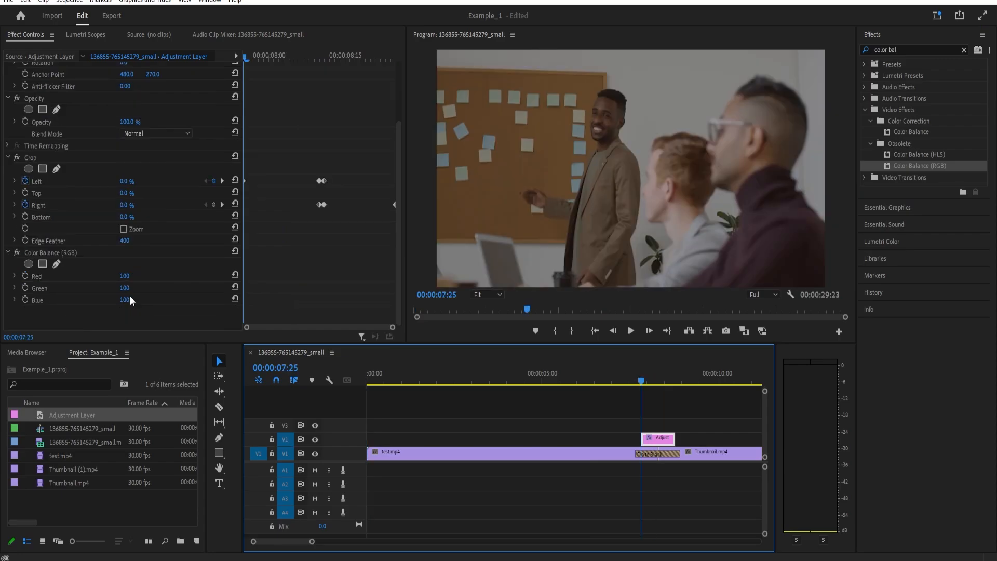
click(25, 276)
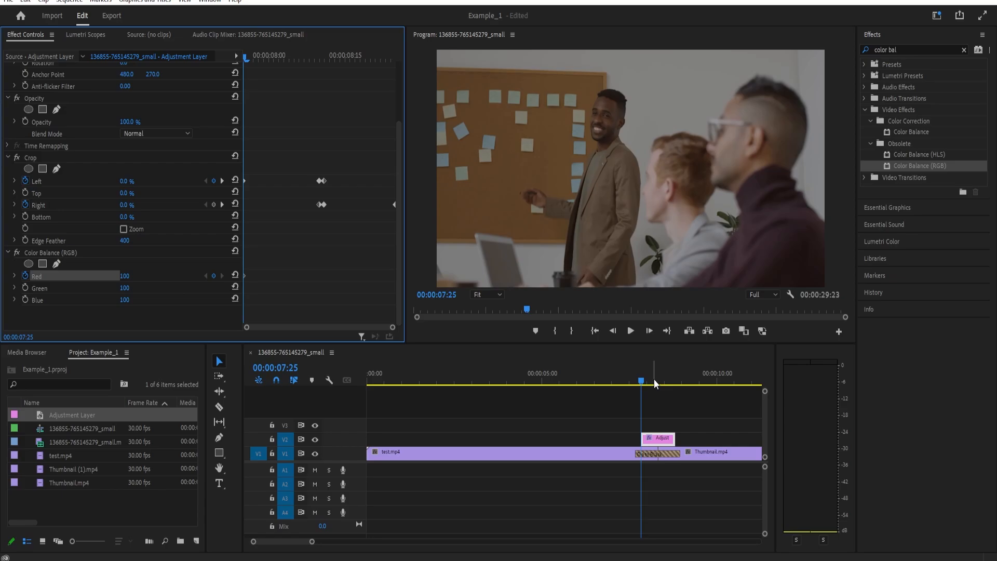
Set the Color Balance (RGB) Red value to 0 at 00:00:08:10, in line with the middle Crop keyframes
drag(653, 379, 660, 379)
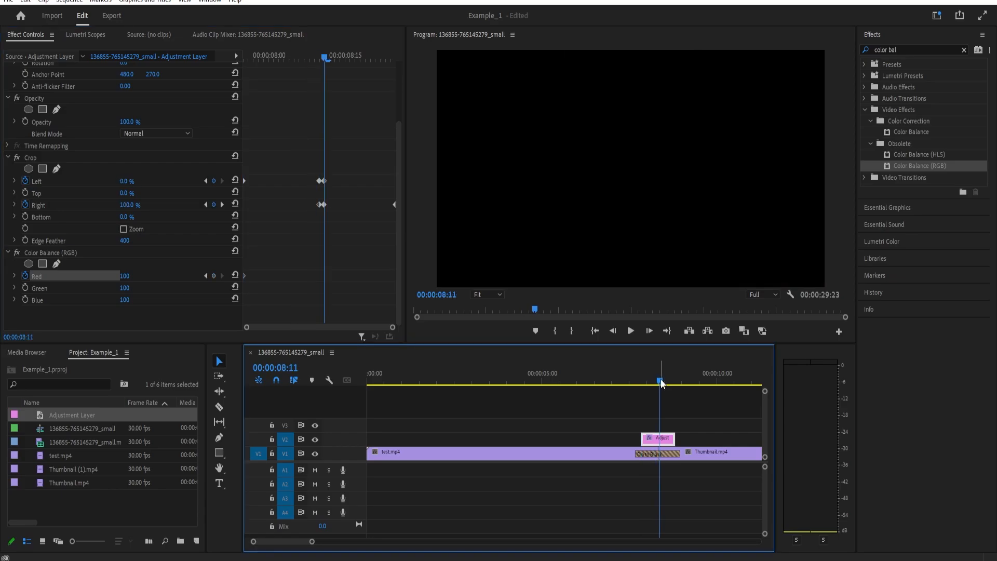
key(Left)
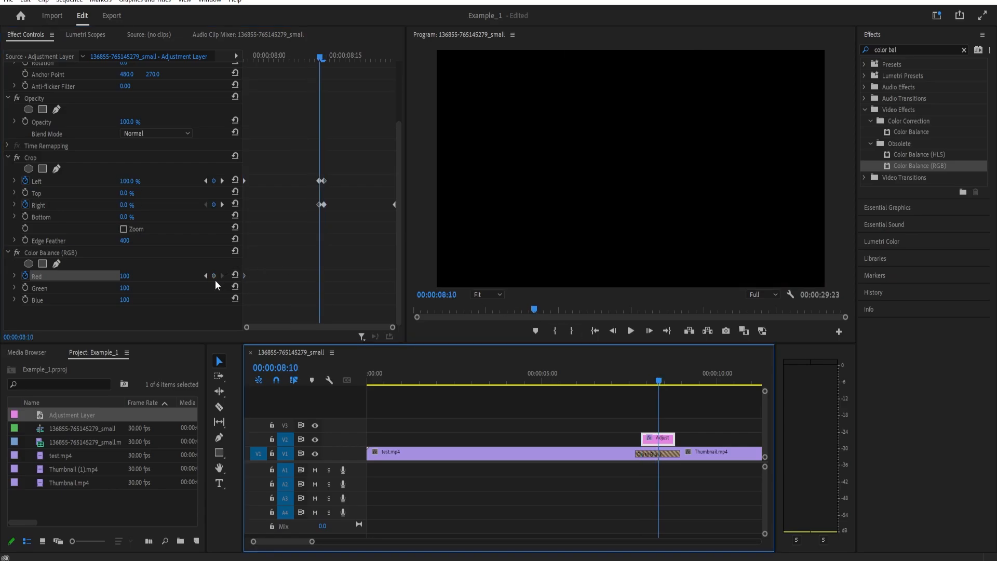
click(126, 277)
text(0)
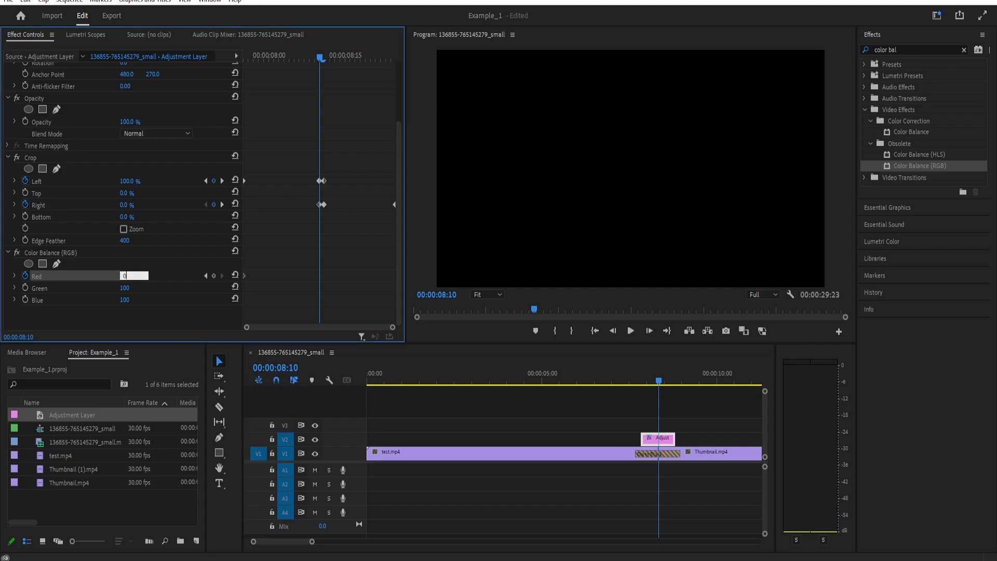
key(Return)
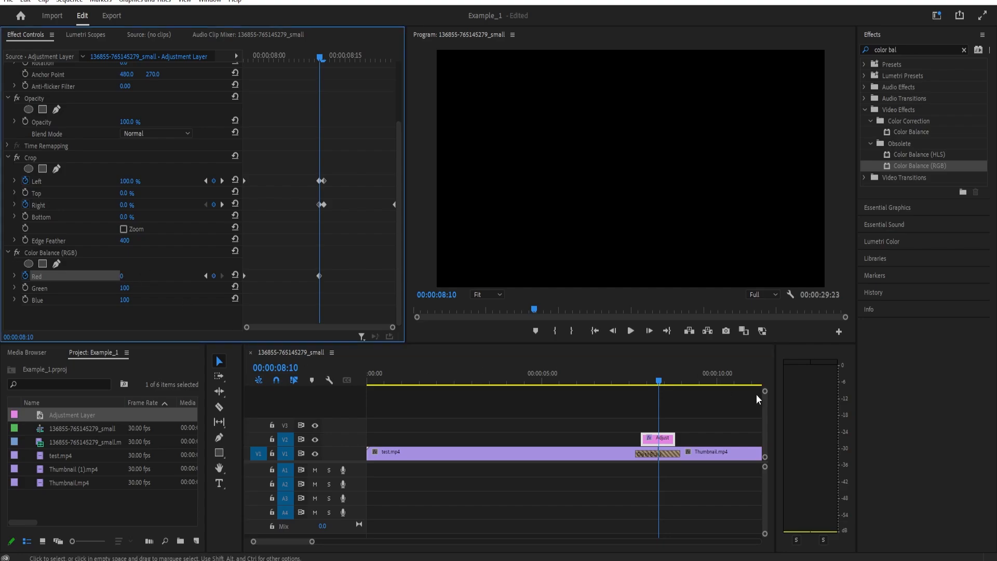
Reset the Color Balance (RGB) Red value to 100 at 00:00:08:25, the end of the adjustment layer
mouse_move(656, 382)
mouse_down()
mouse_move(630, 381)
mouse_move(659, 381)
mouse_up()
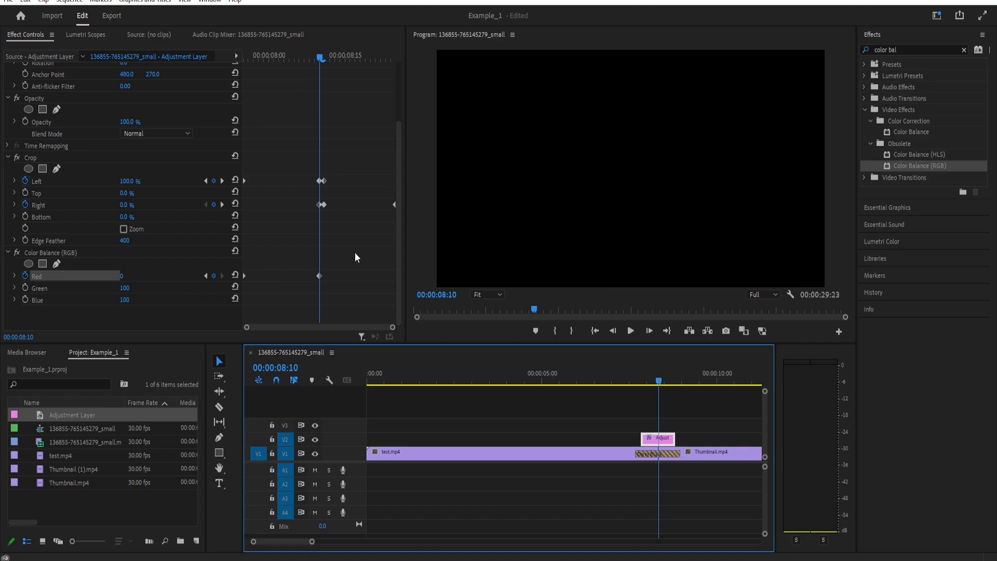
key(Down)
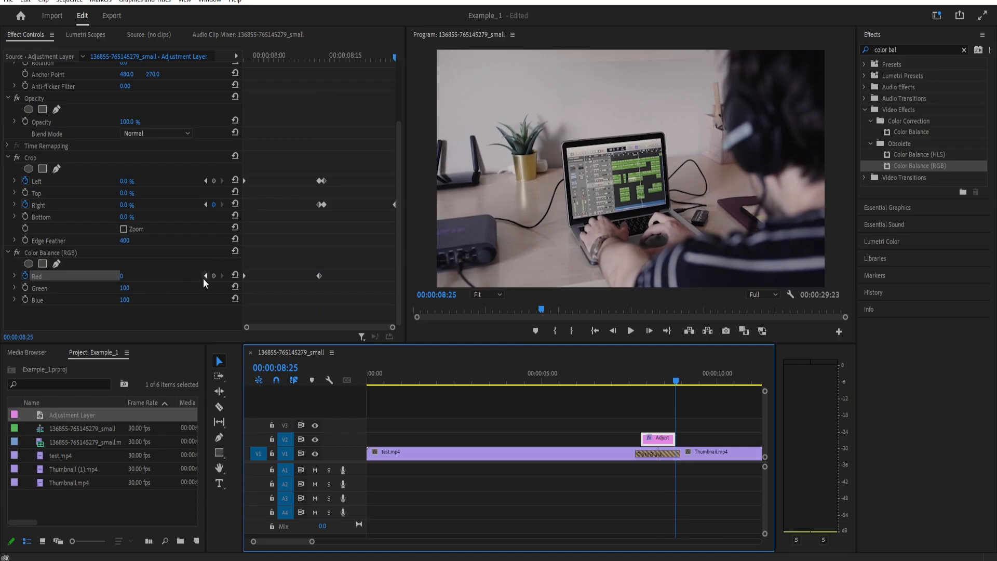
click(236, 275)
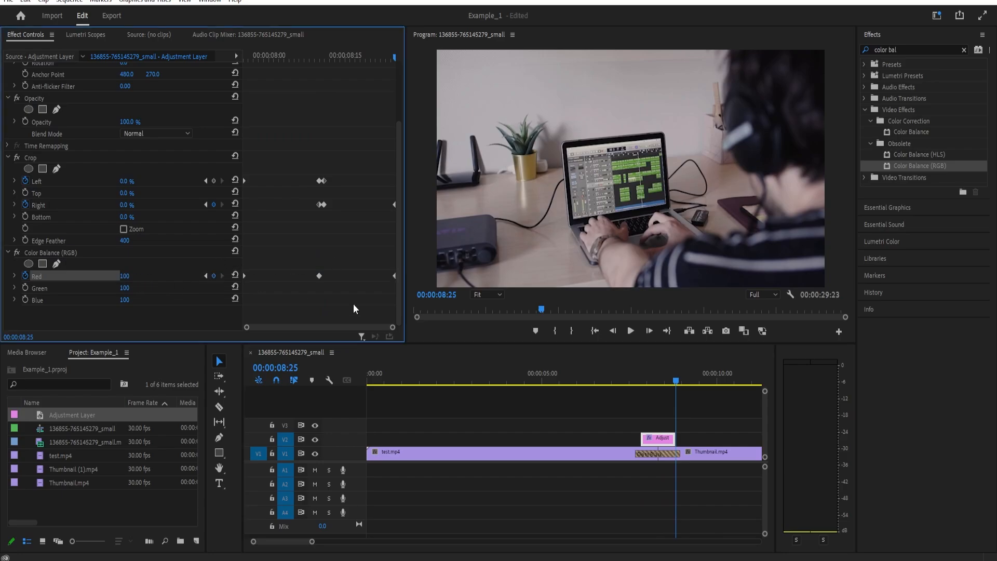
Play back the transition from before the adjustment layer to preview the crop combined with the red shift
drag(673, 381, 637, 381)
key(space)
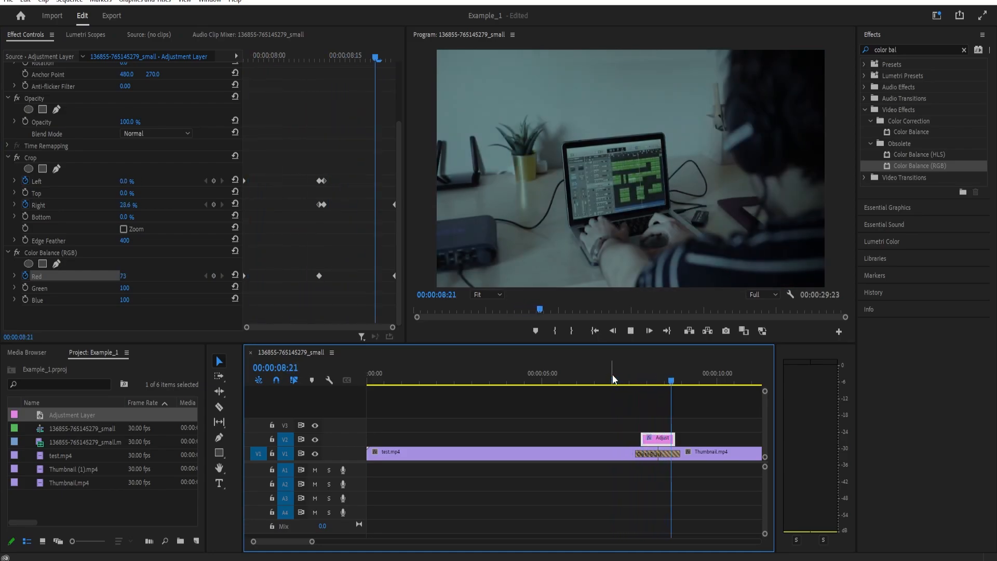
key(space)
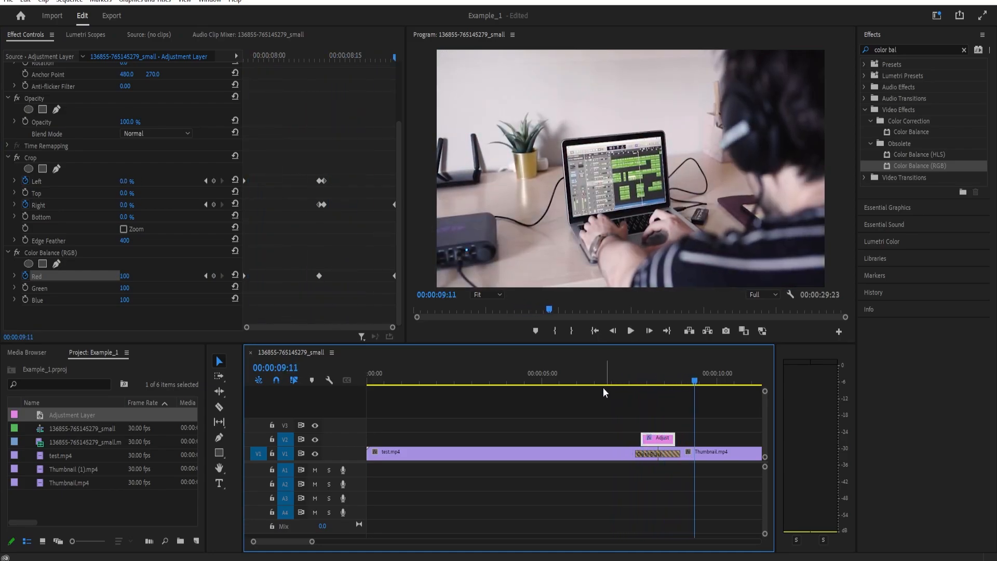